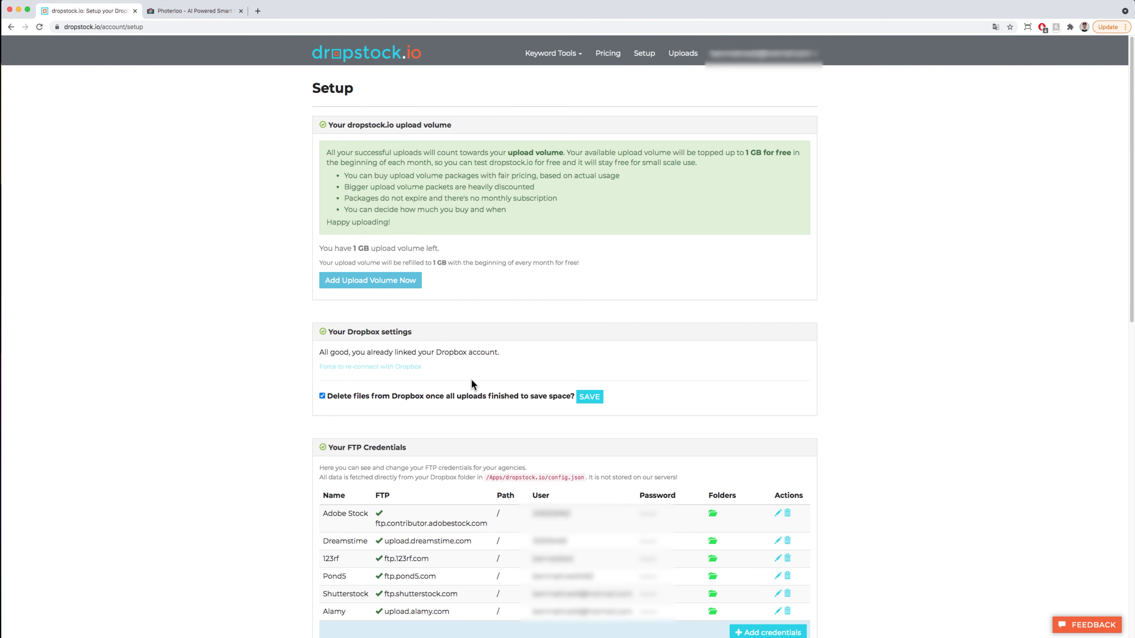
Start a new FTP credentials entry named Shutterstock with the server ftps.shutterstock.com
scroll(472, 381, down, 8)
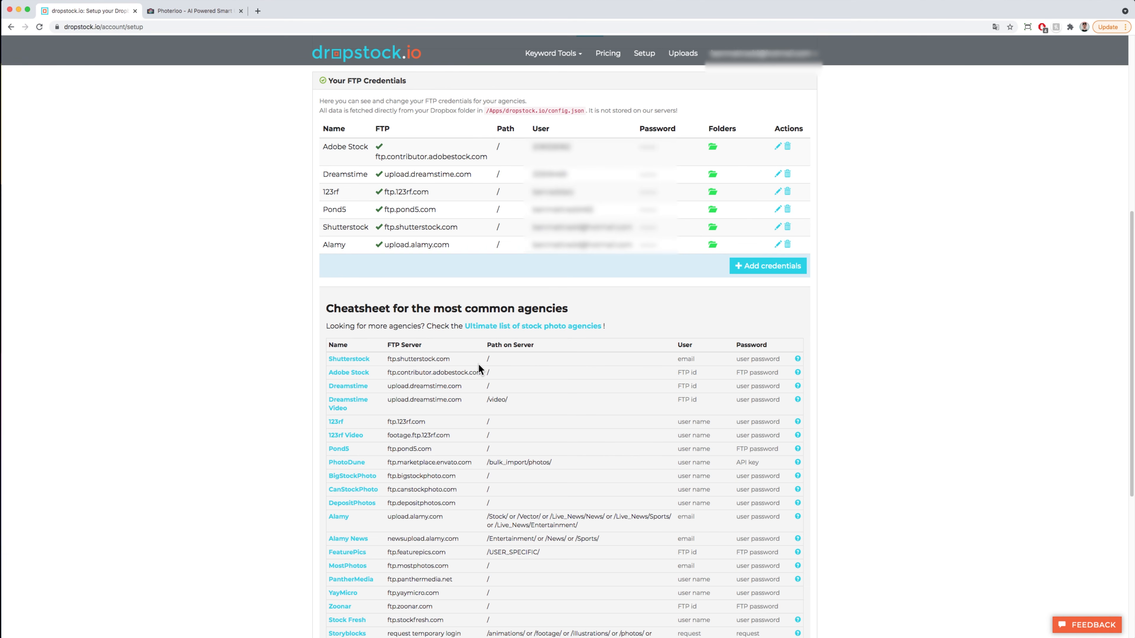
click(782, 274)
click(475, 266)
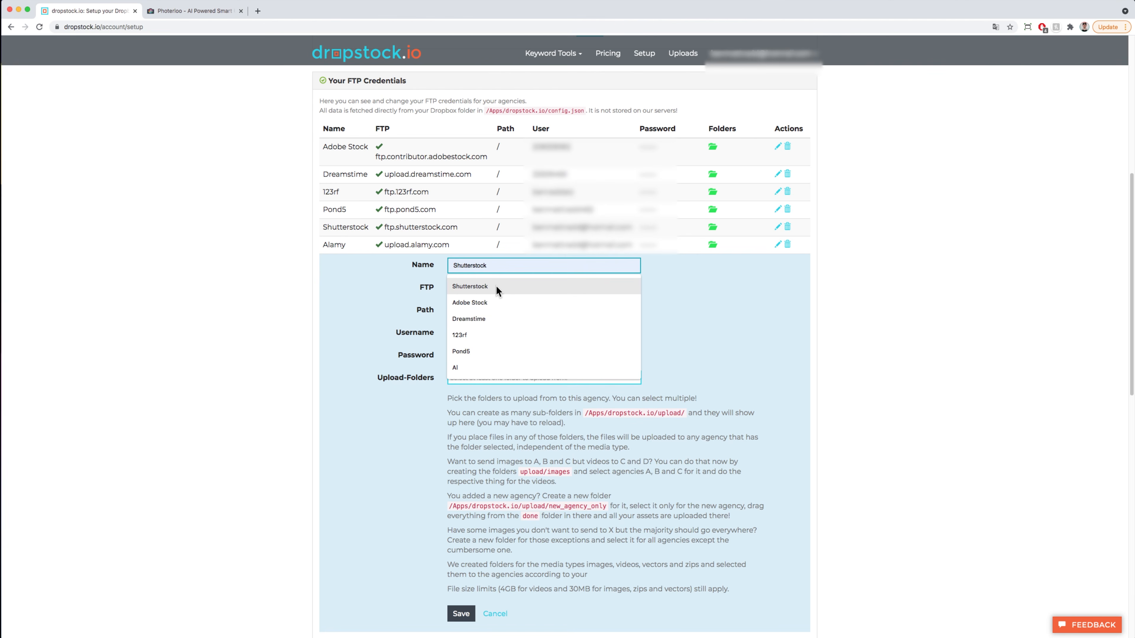
click(496, 286)
click(484, 288)
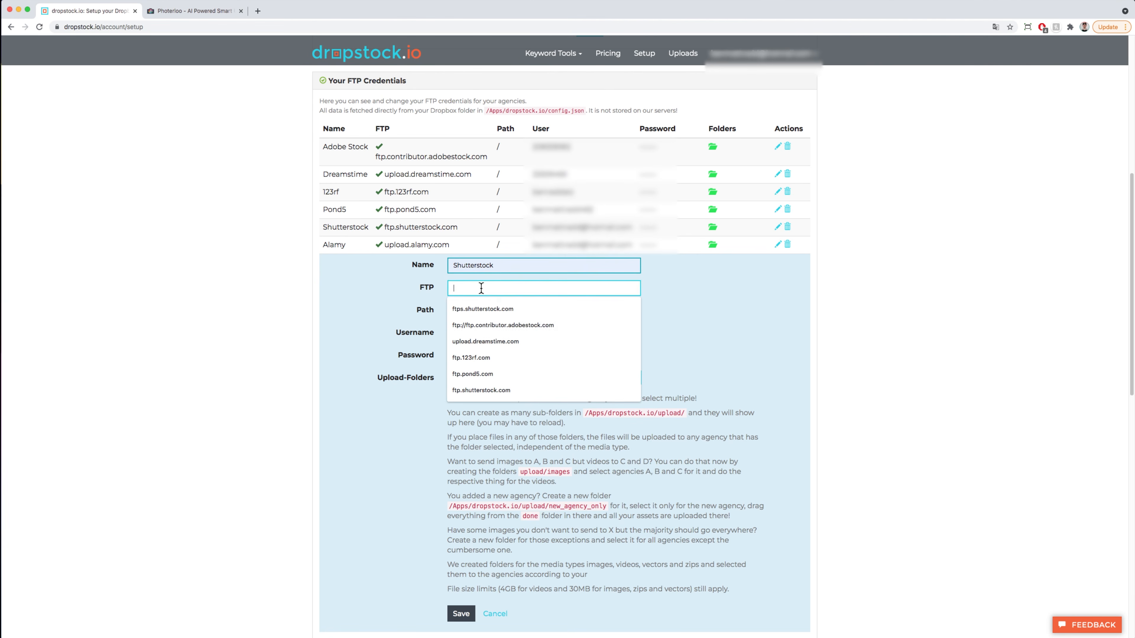
click(502, 310)
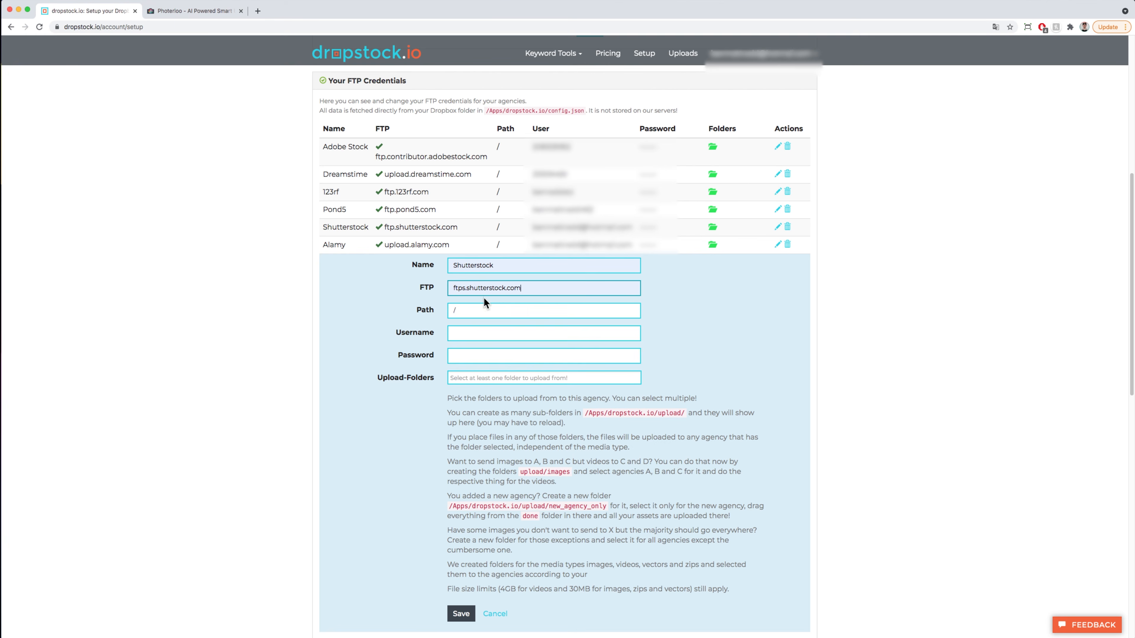
click(521, 309)
text(/21)
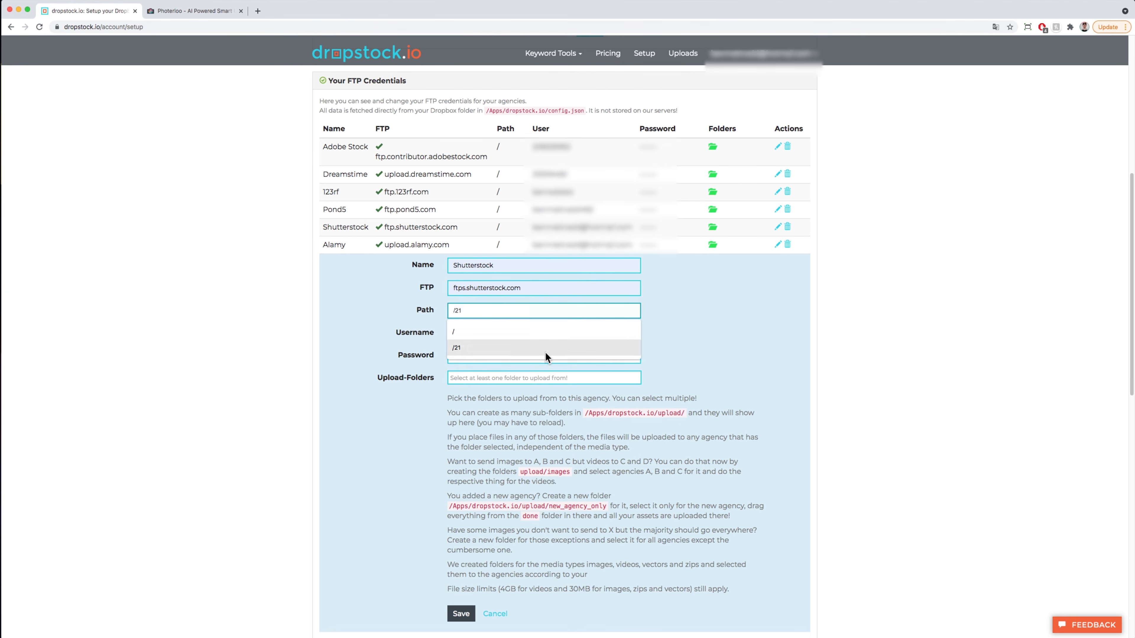
click(662, 348)
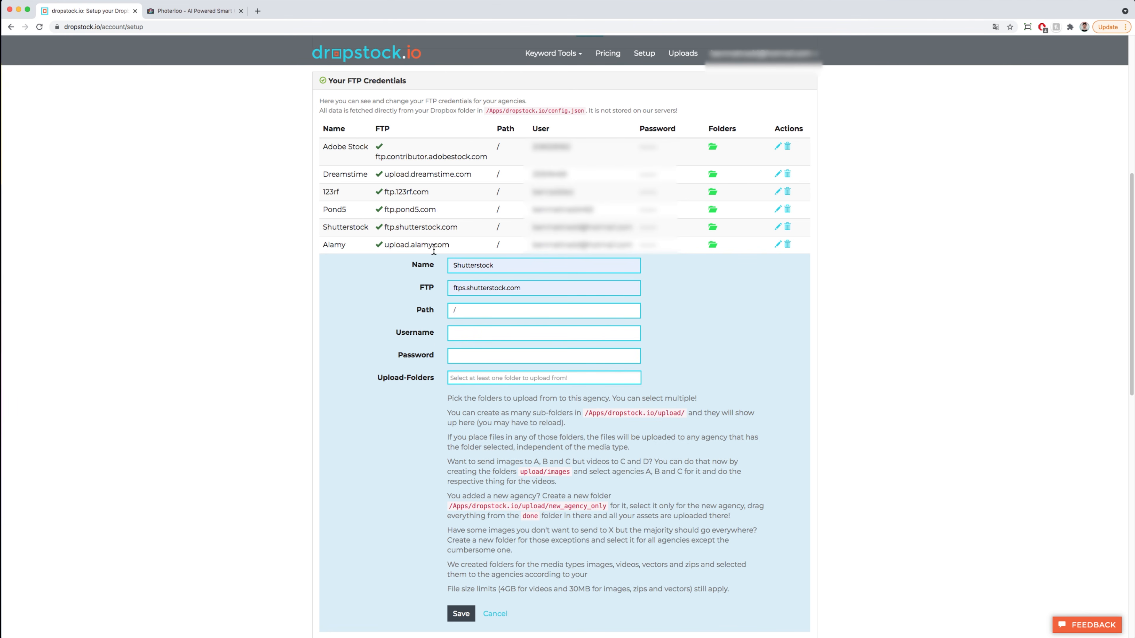
Look at the upload-folder choices and instructions for the new credentials, and cancel the entry
click(467, 380)
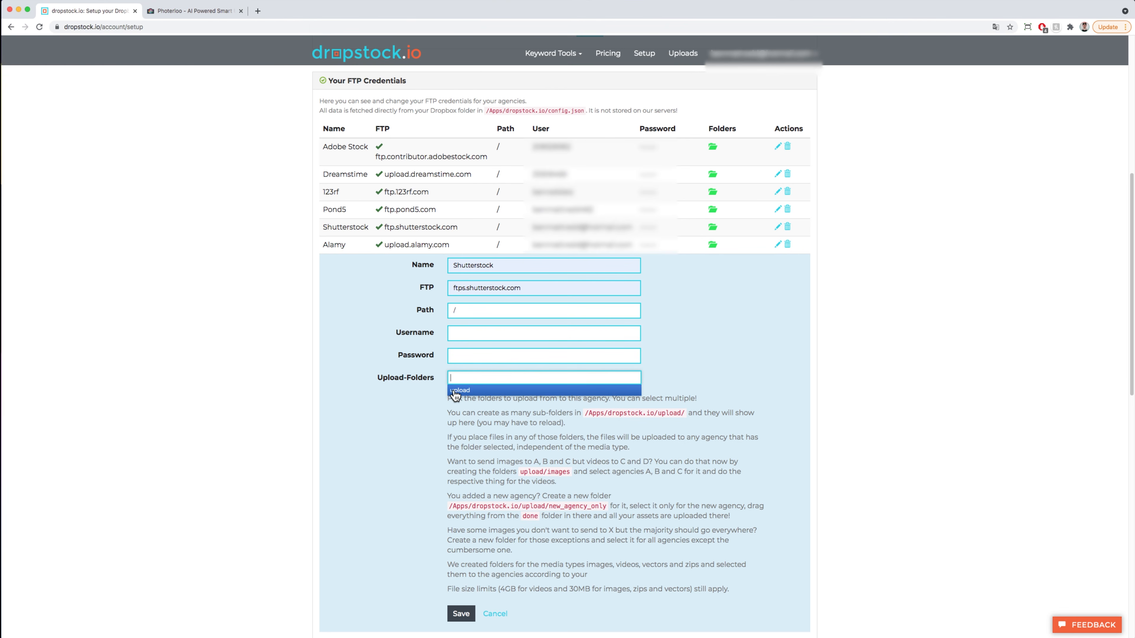
click(468, 417)
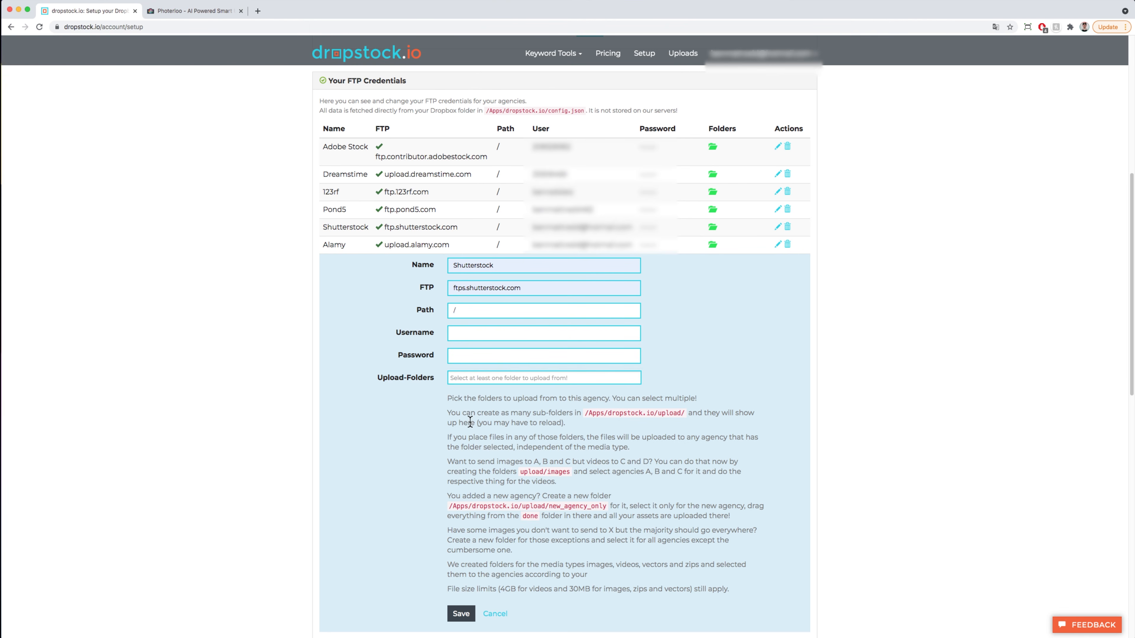
drag(448, 397, 624, 583)
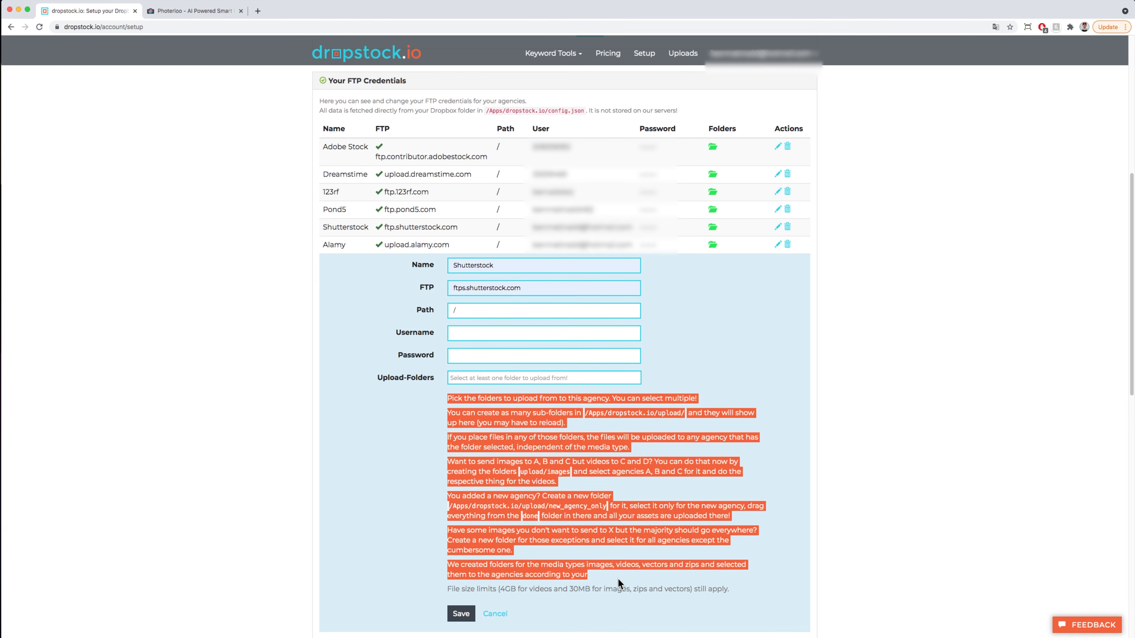
click(628, 586)
click(494, 613)
Examine the agency cheatsheet and the ultimate list of stock photo agencies, including the closed ones, and return to the FTP credentials setup
scroll(544, 502, down, 10)
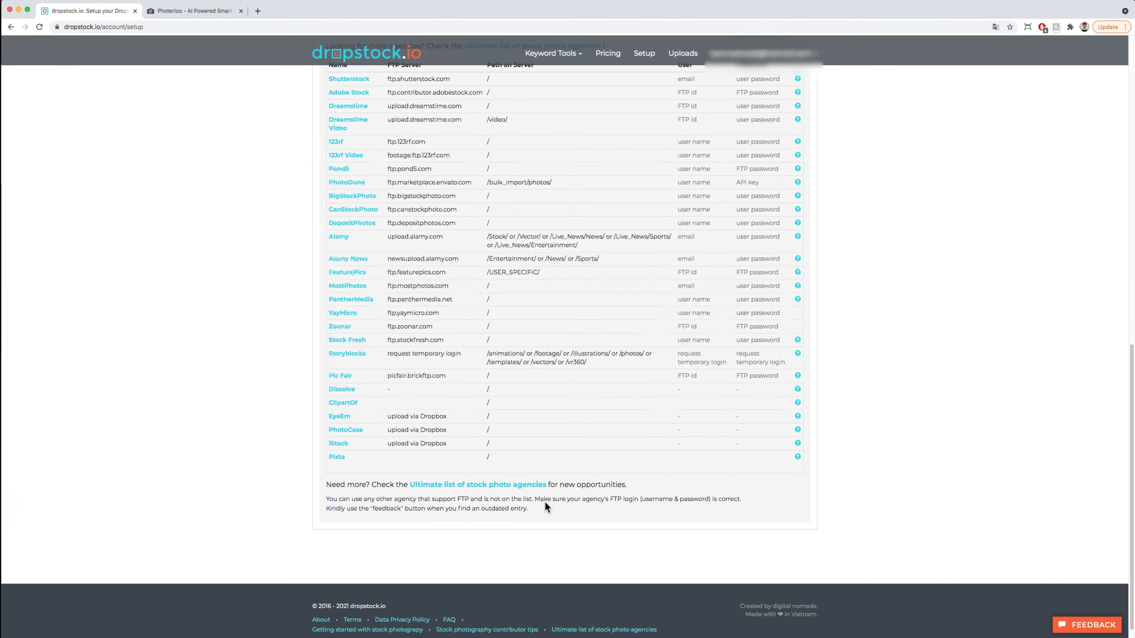
scroll(544, 502, up, 1)
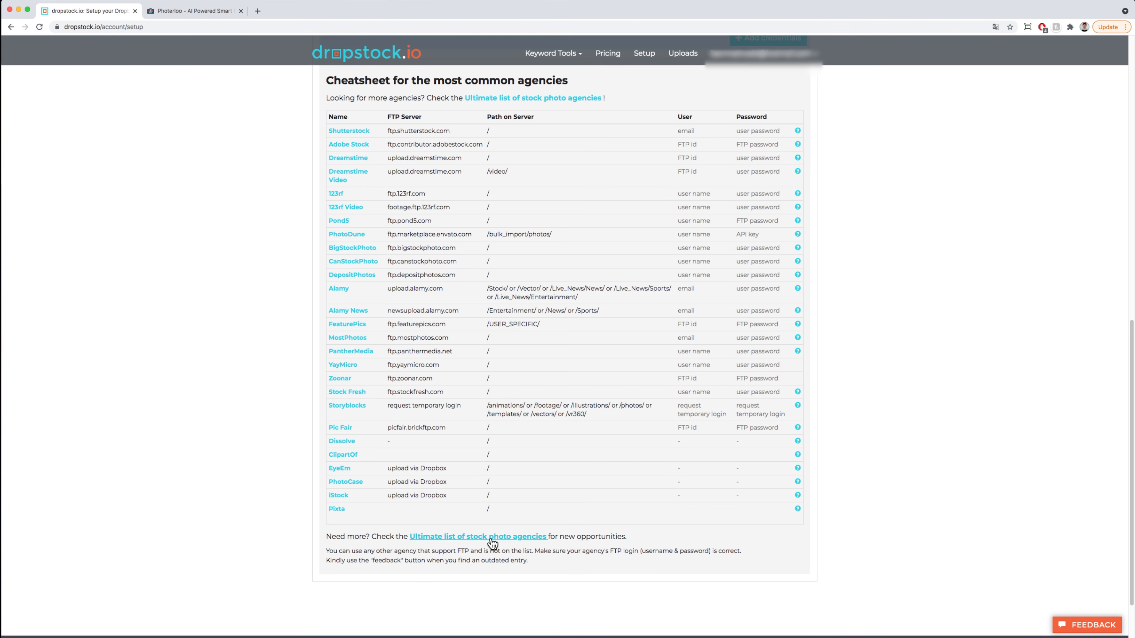
click(505, 538)
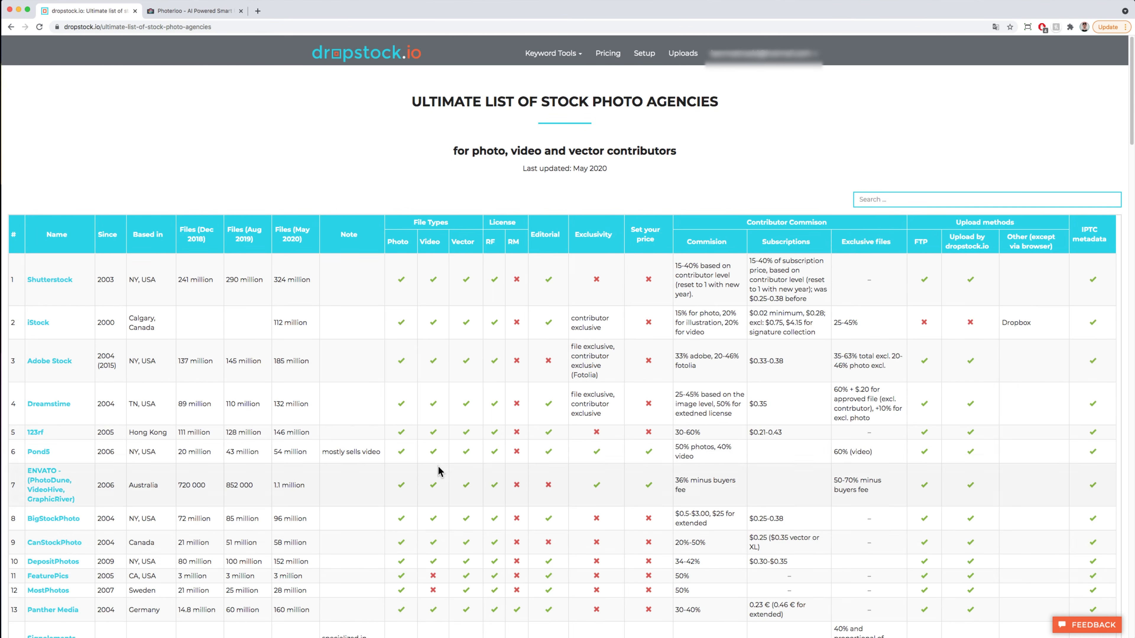
scroll(423, 451, down, 5)
scroll(421, 450, down, 20)
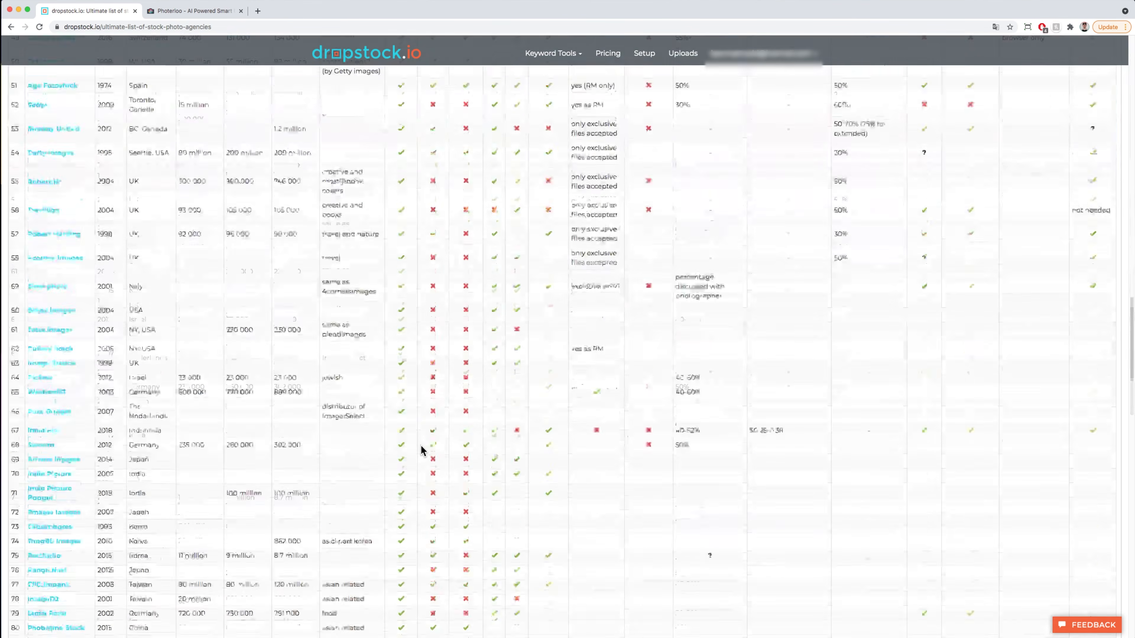
scroll(421, 446, up, 20)
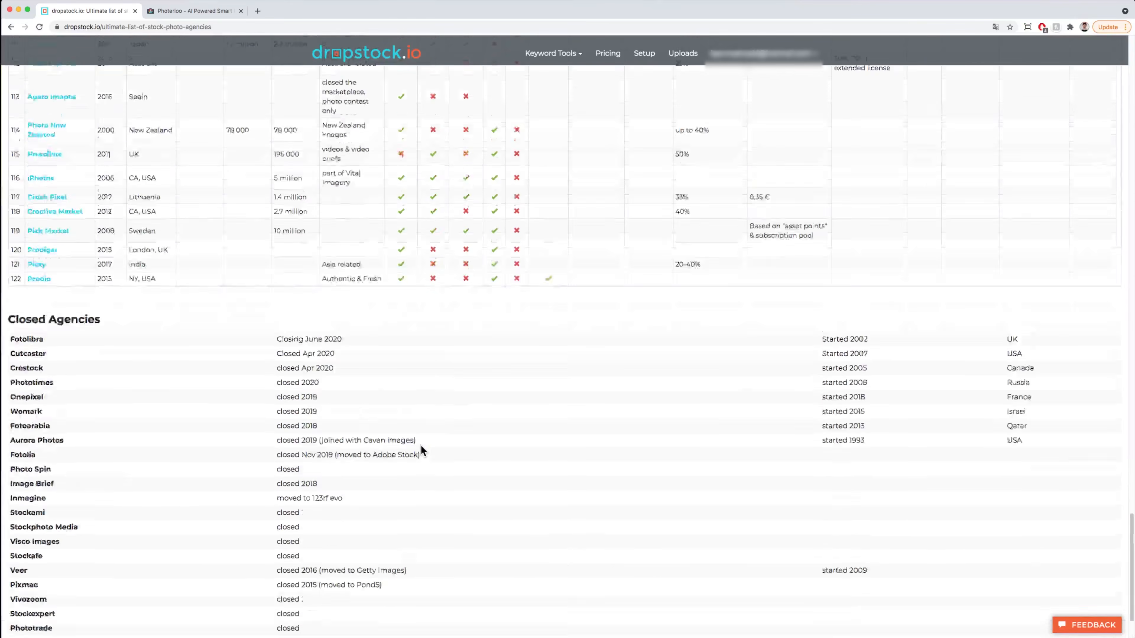
scroll(422, 449, up, 15)
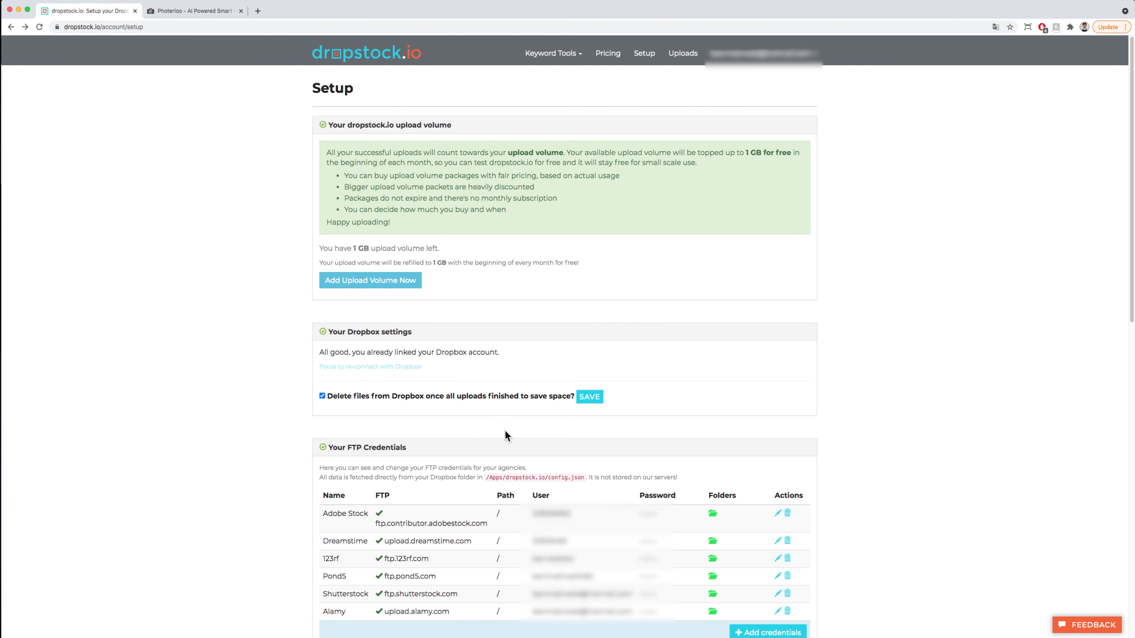
scroll(312, 431, down, 6)
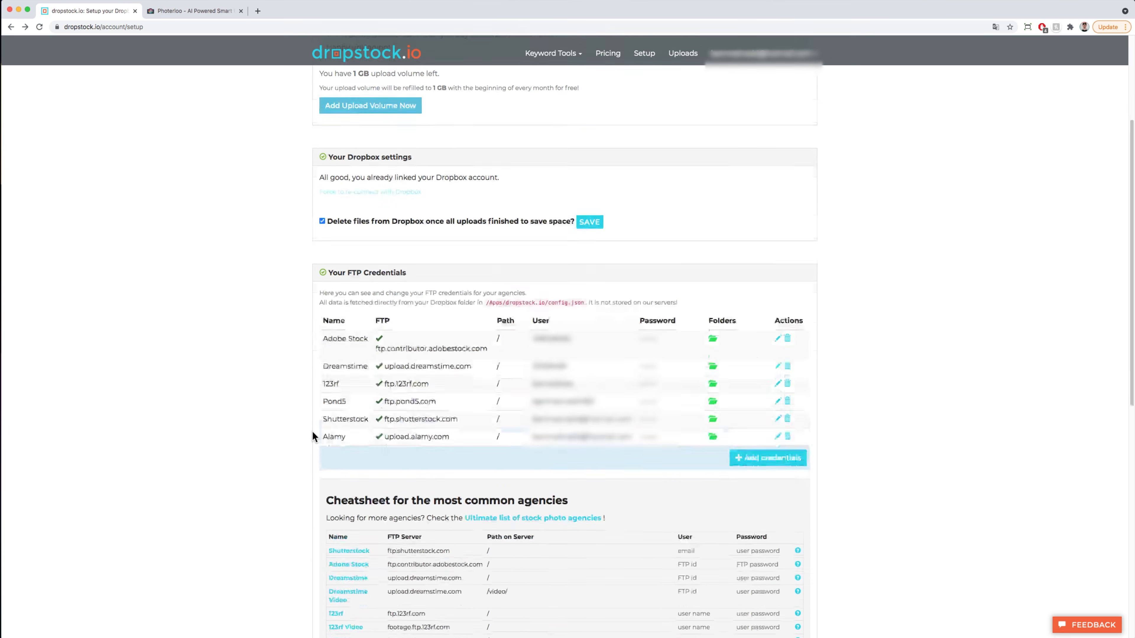
scroll(312, 432, up, 6)
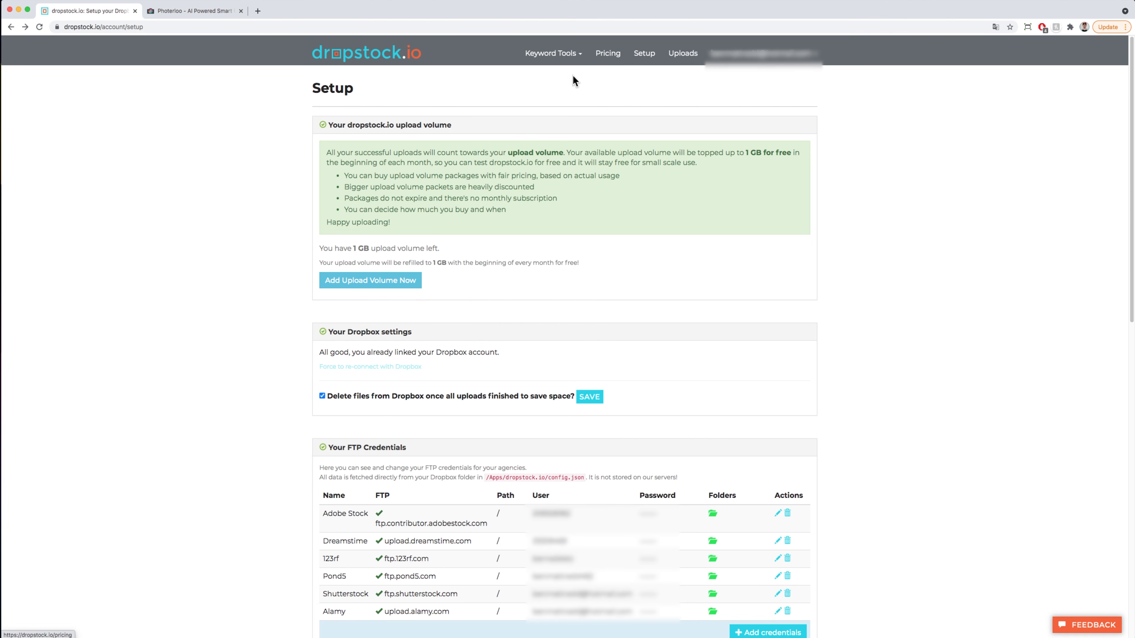
Generate comma-separated keyword suggestions for the title "boating france paris" with the Keywords from Title tool
click(564, 54)
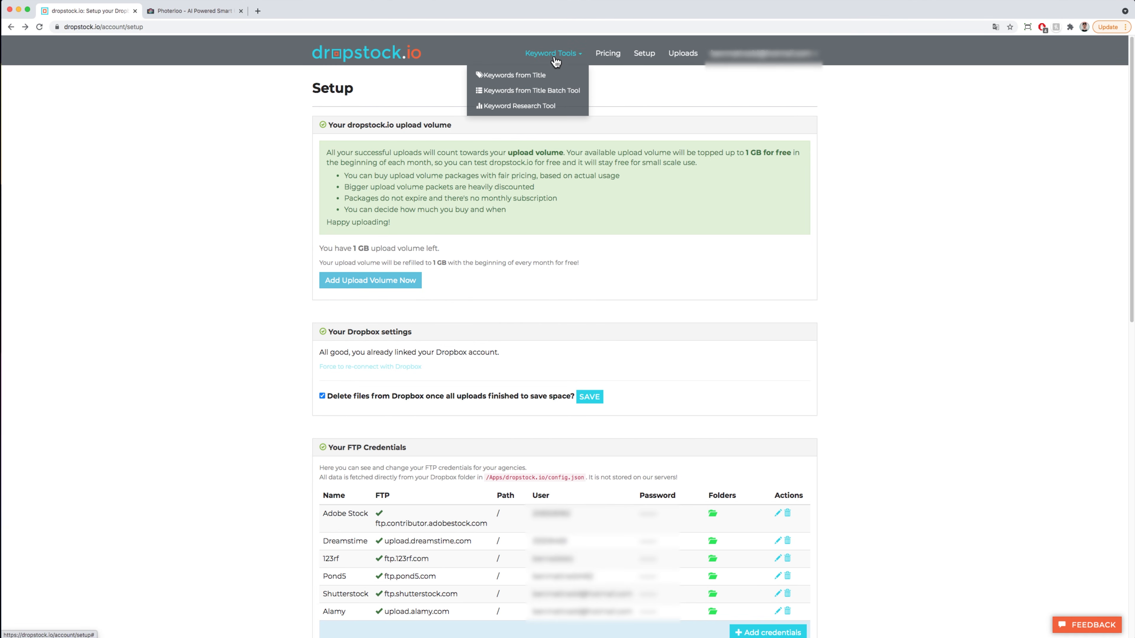
click(512, 79)
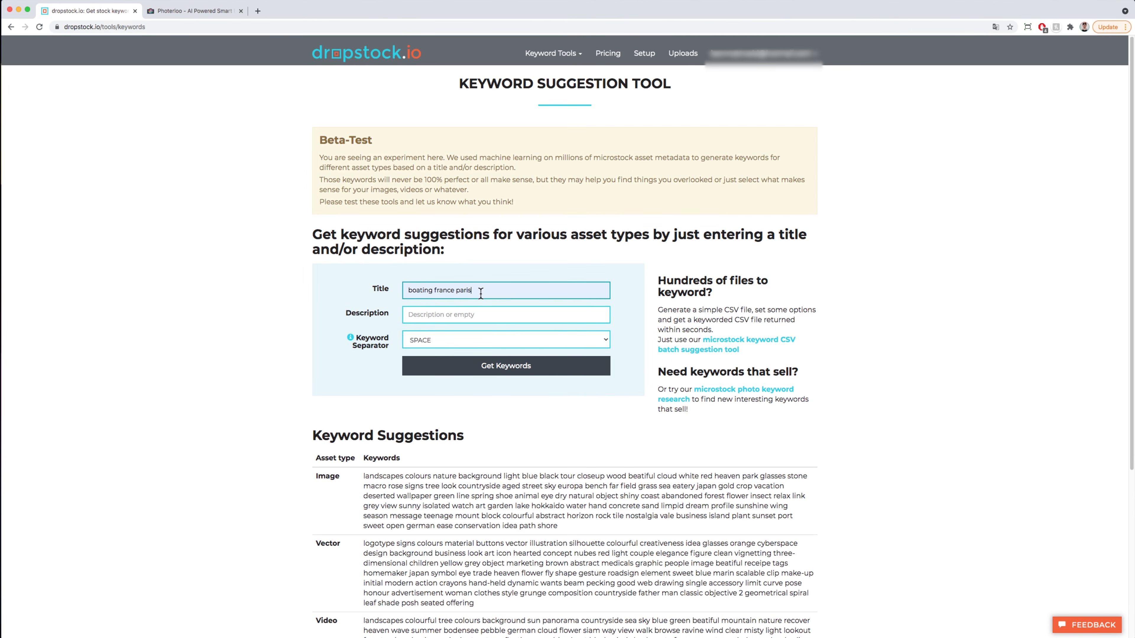
click(469, 315)
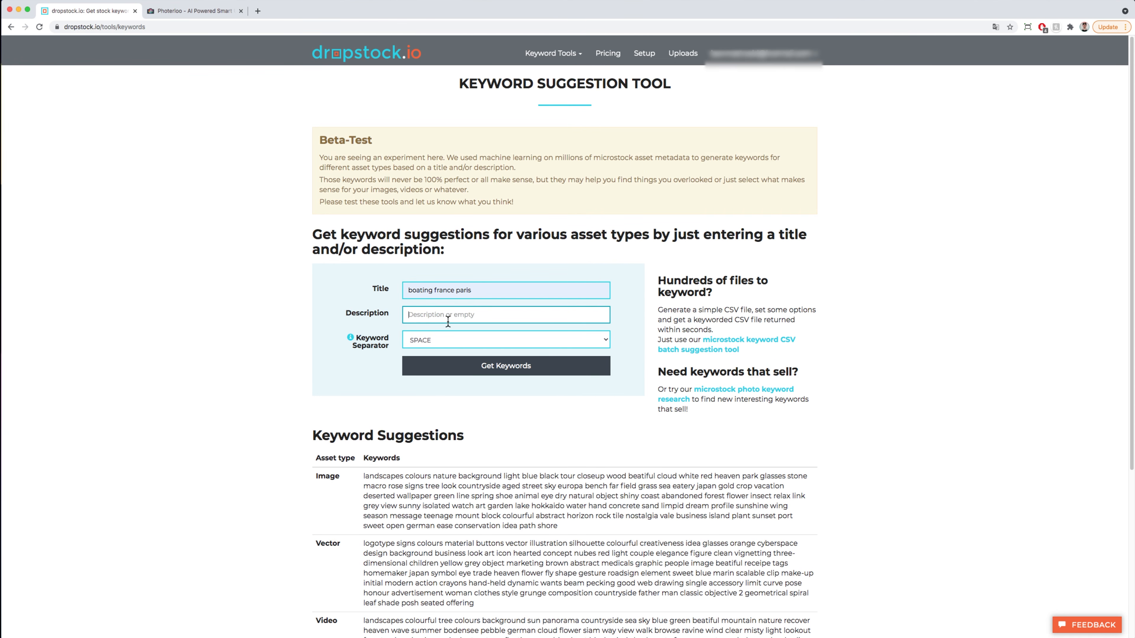
click(439, 339)
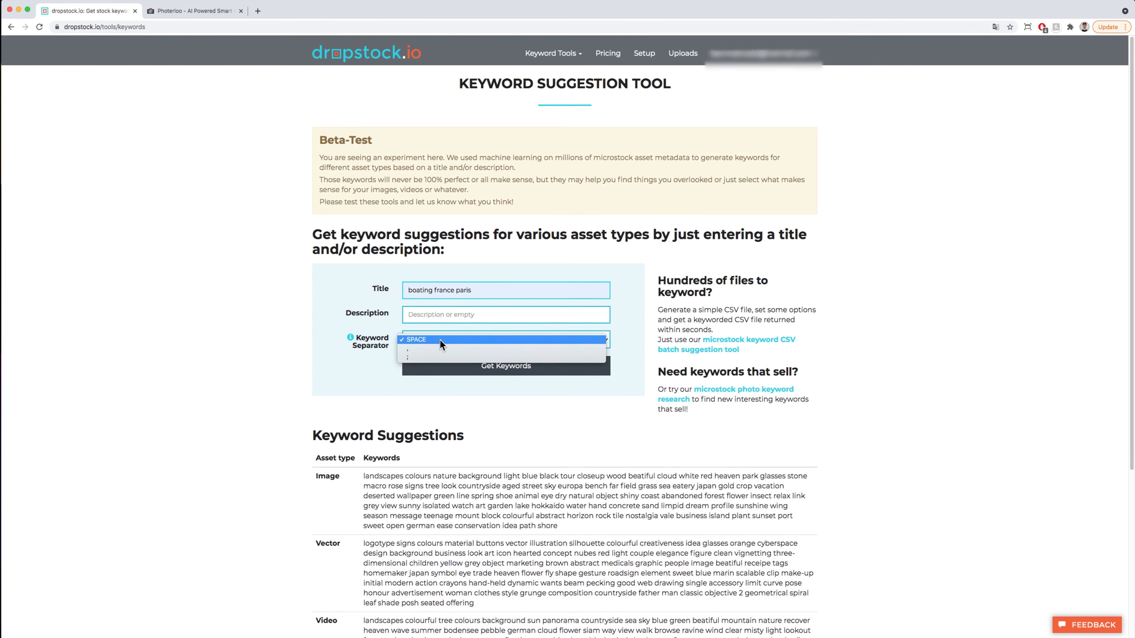
click(418, 348)
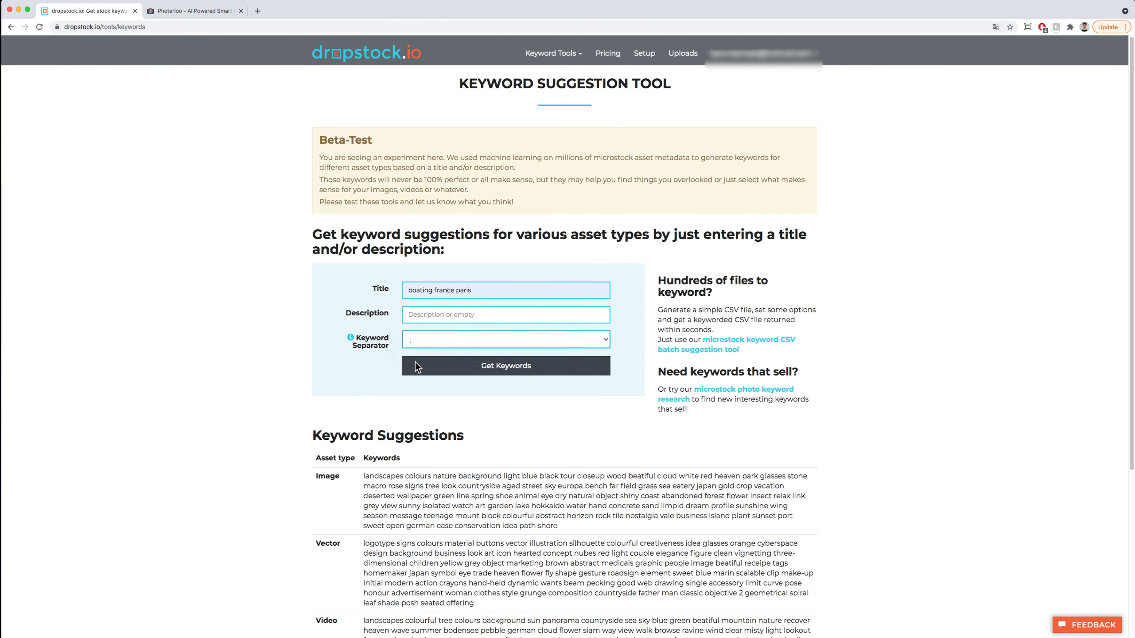
click(497, 370)
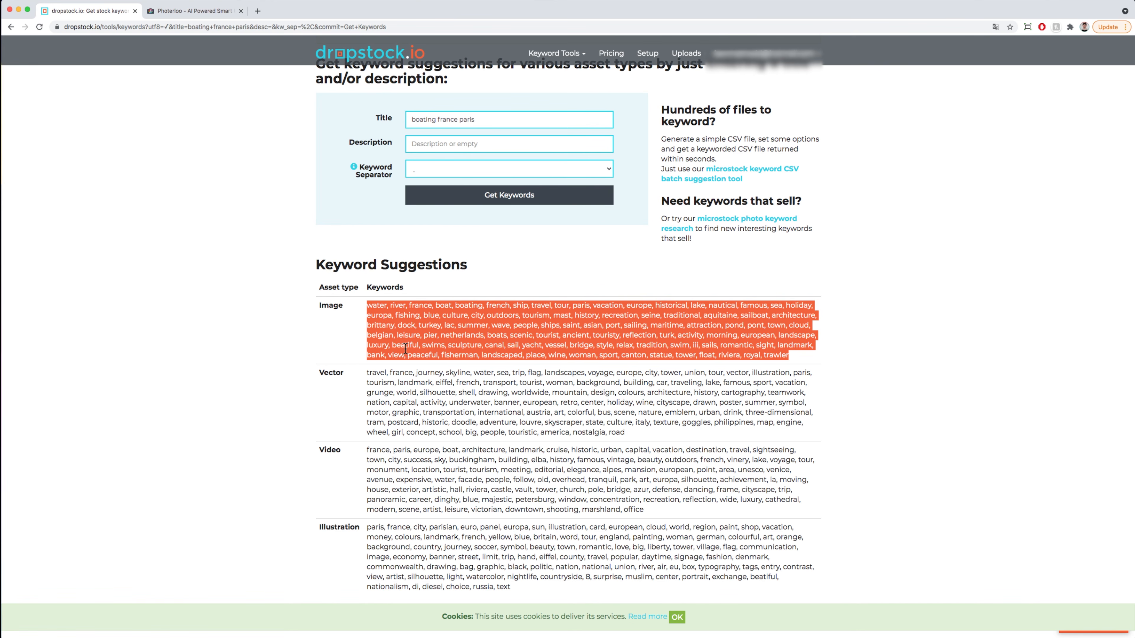
click(402, 117)
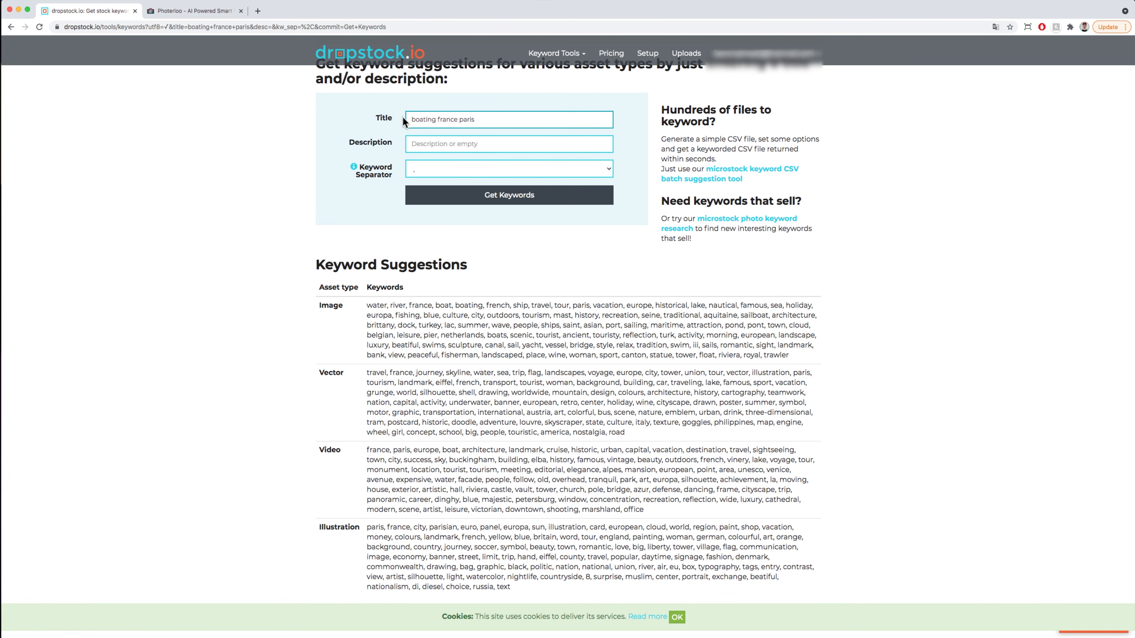
drag(403, 119, 557, 127)
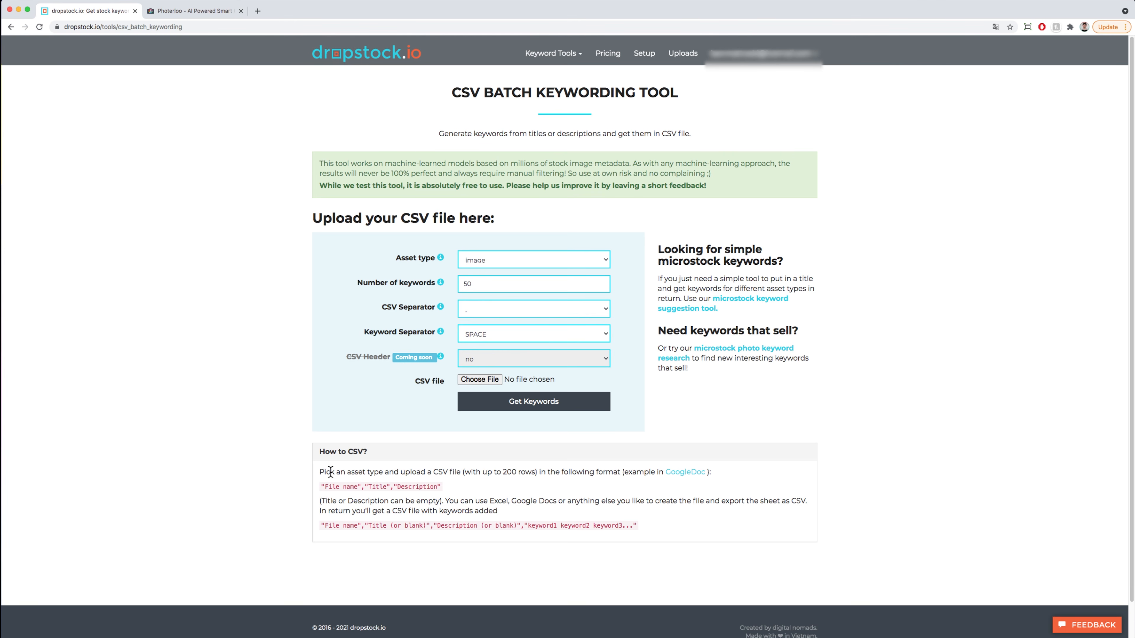
Read the CSV batch keywording instructions and the free-use notice, and view the example Google Sheet for the file format
drag(323, 471, 567, 516)
click(611, 525)
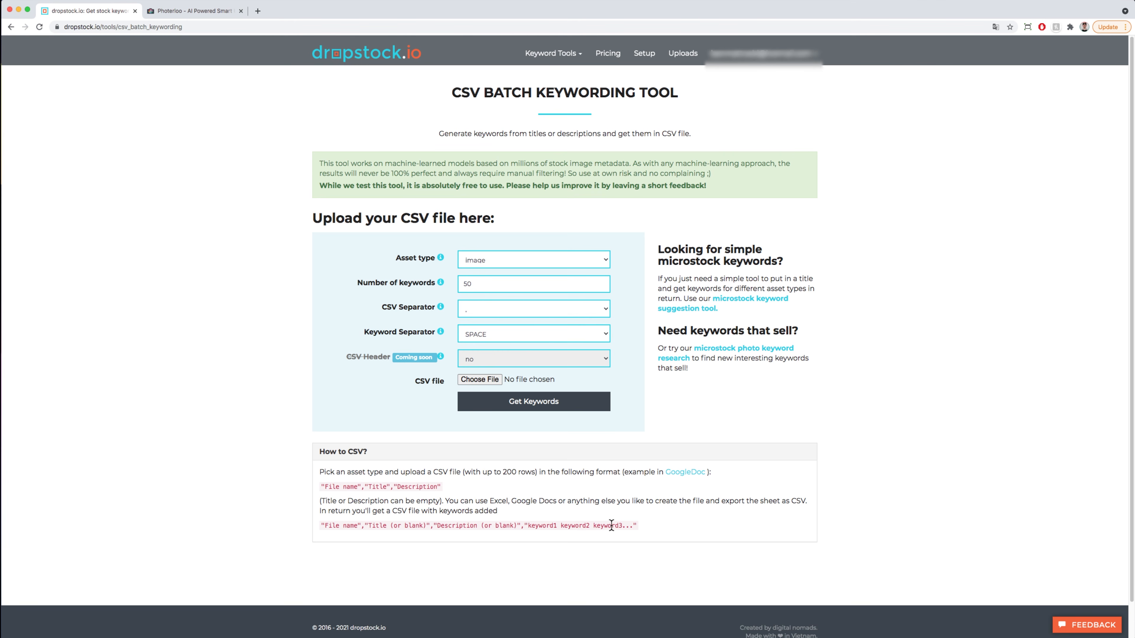
click(678, 473)
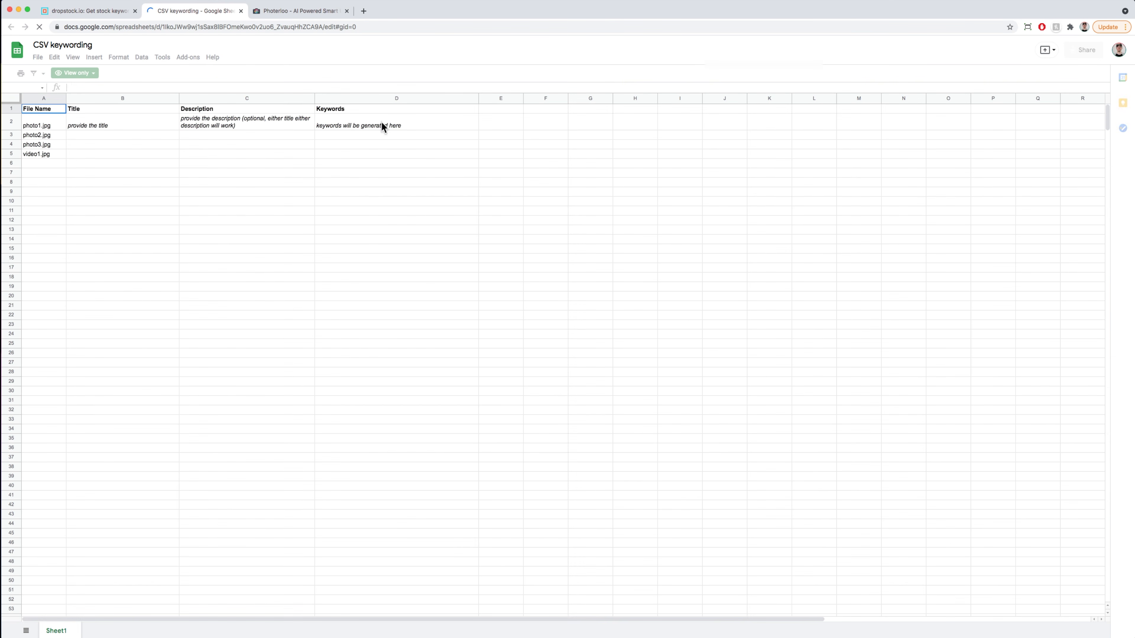
click(241, 11)
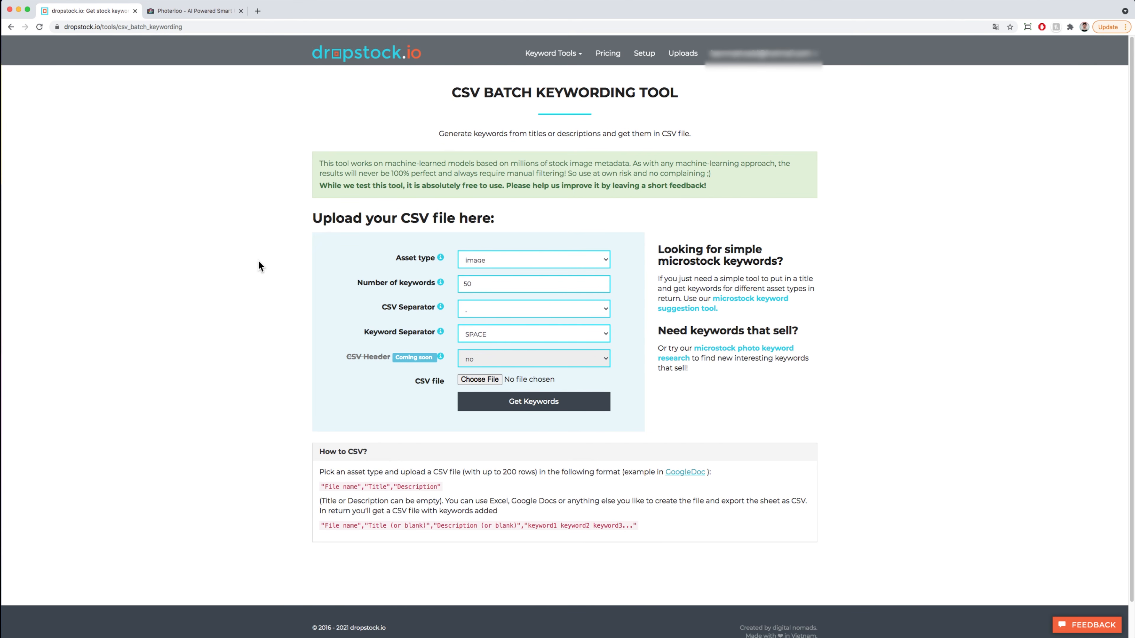
drag(316, 185, 508, 186)
click(539, 185)
Open the Keyword Research Tool and look at its search term, keywords and negative keywords fields
click(553, 53)
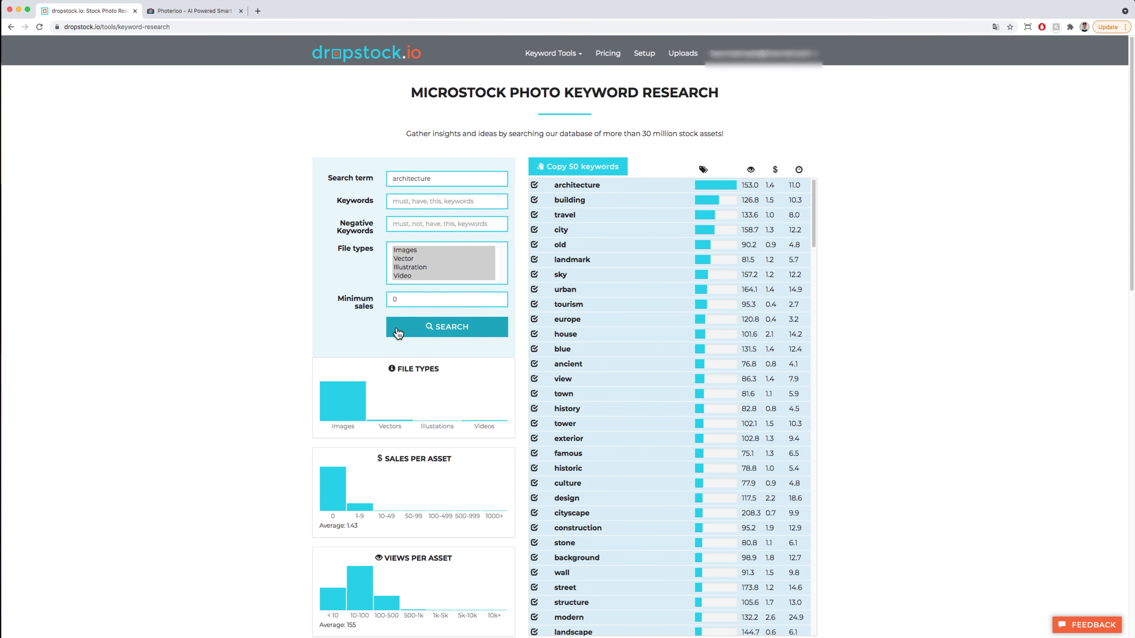
click(434, 181)
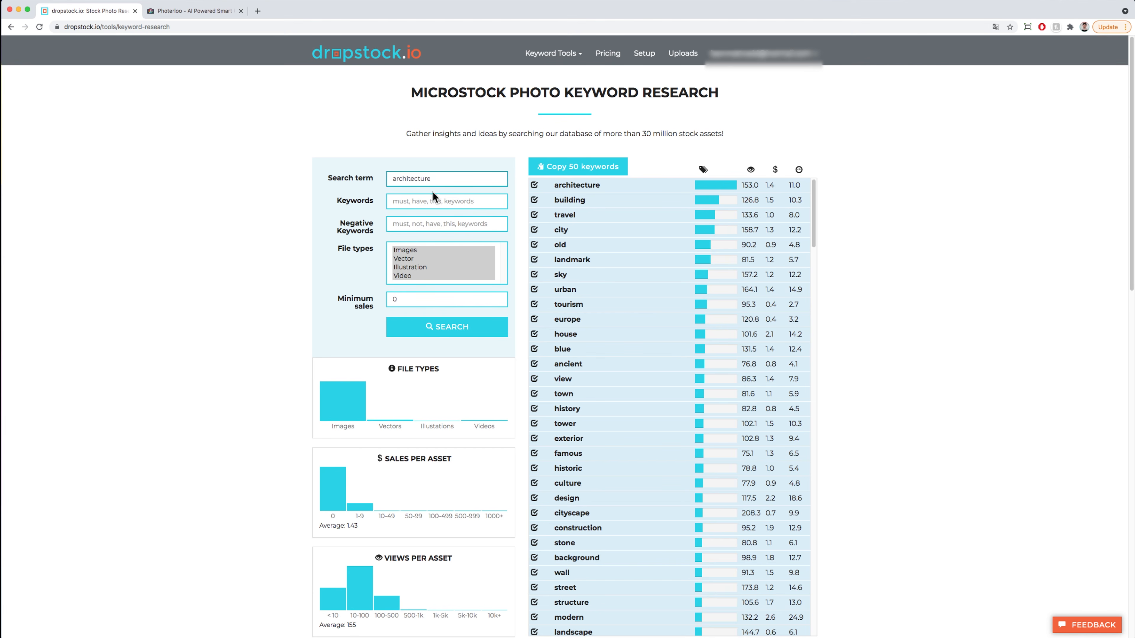
key(Tab)
click(398, 224)
Try different file type selections for the keyword research and leave only Images selected
click(408, 274)
click(413, 250)
scroll(418, 259, down, 1)
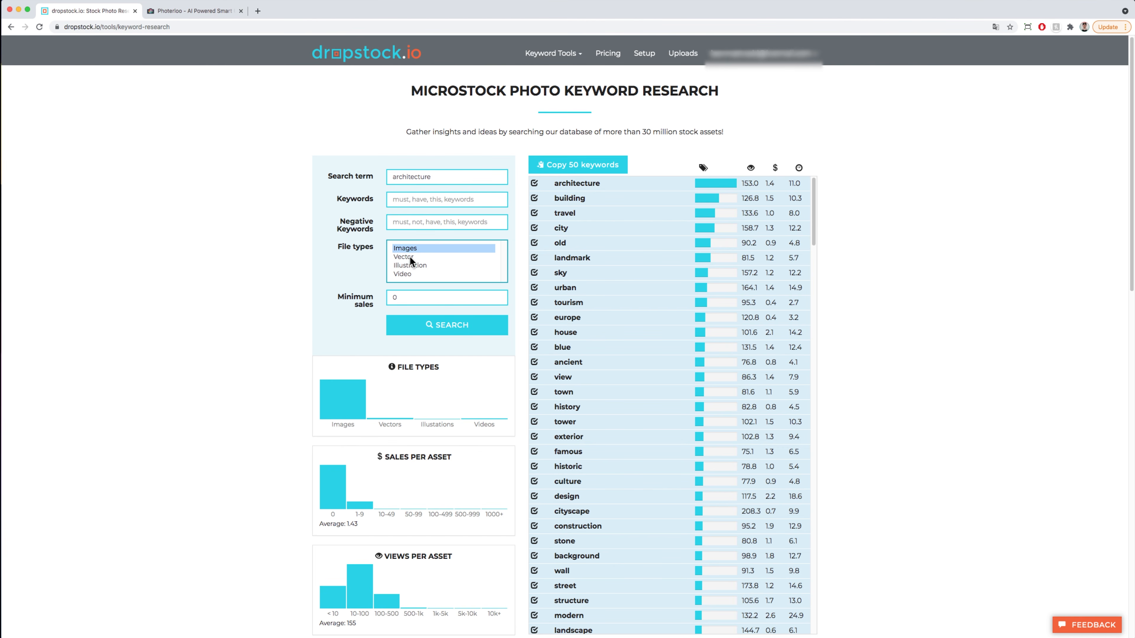
drag(409, 257, 409, 271)
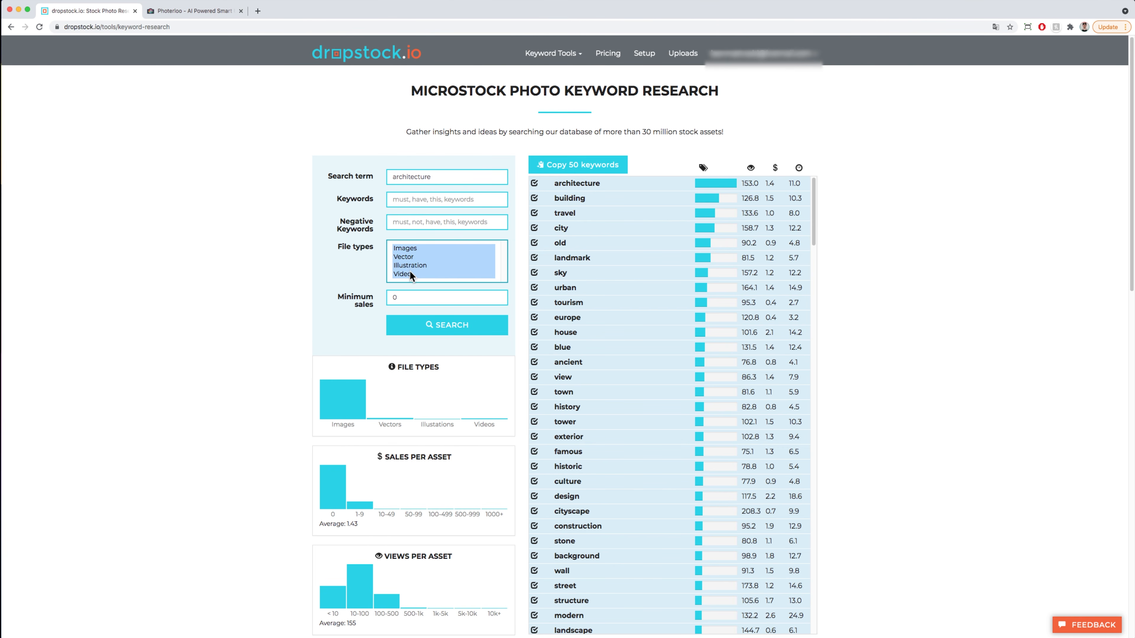
super+click(419, 266)
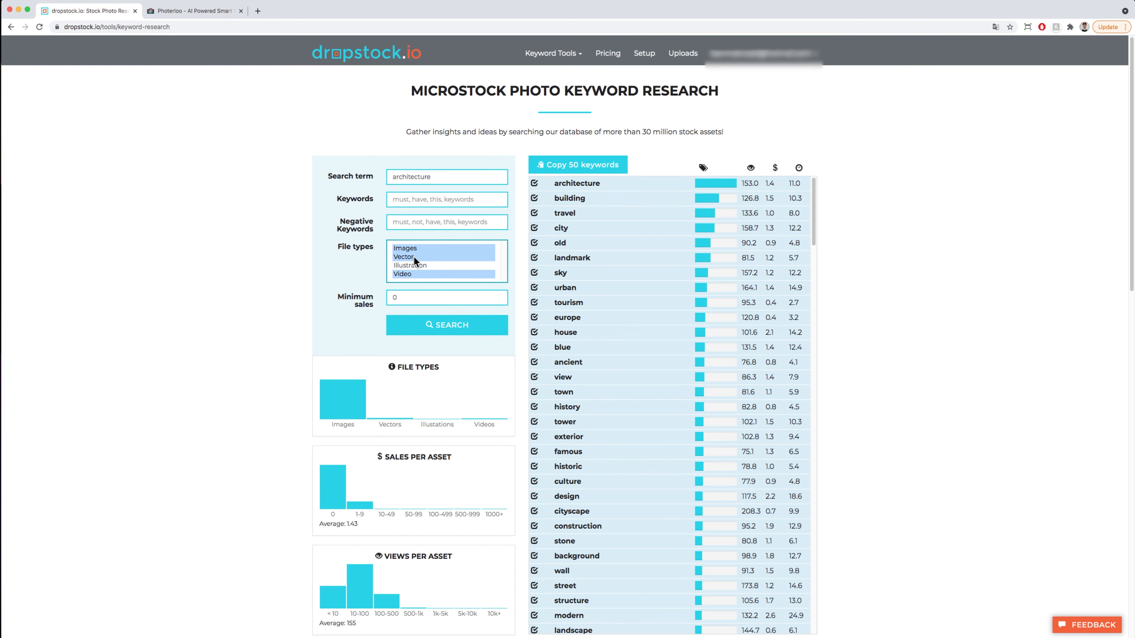
super+click(411, 248)
super+click(412, 258)
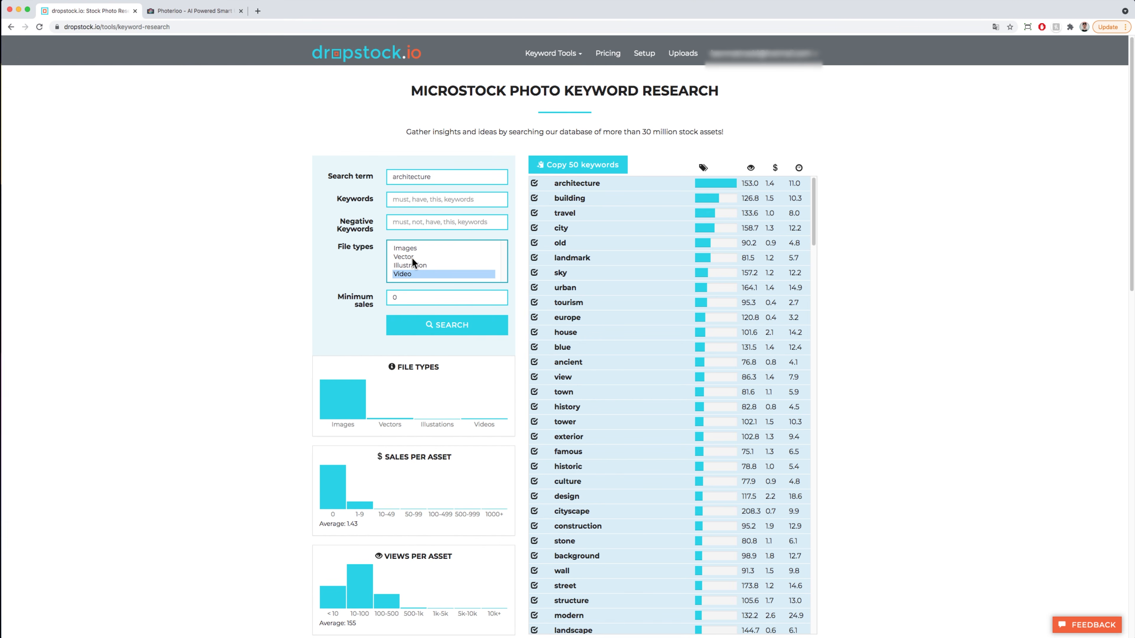
super+click(410, 273)
click(411, 248)
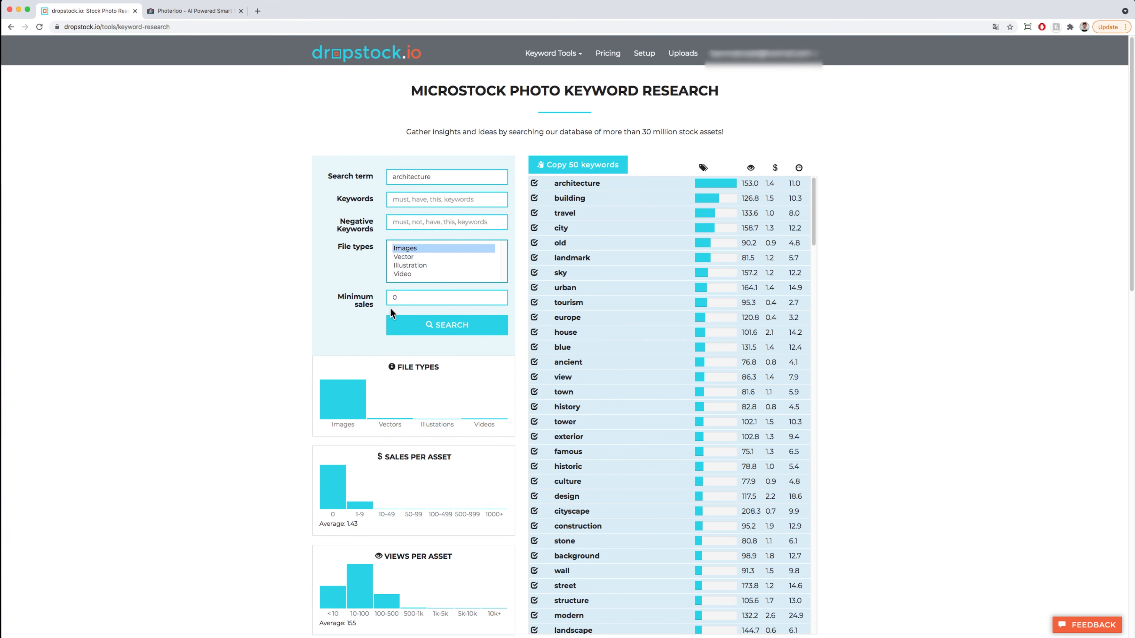
Set the minimum sales to 1 and rerun the keyword research for "architecture"
click(404, 298)
double_click(405, 297)
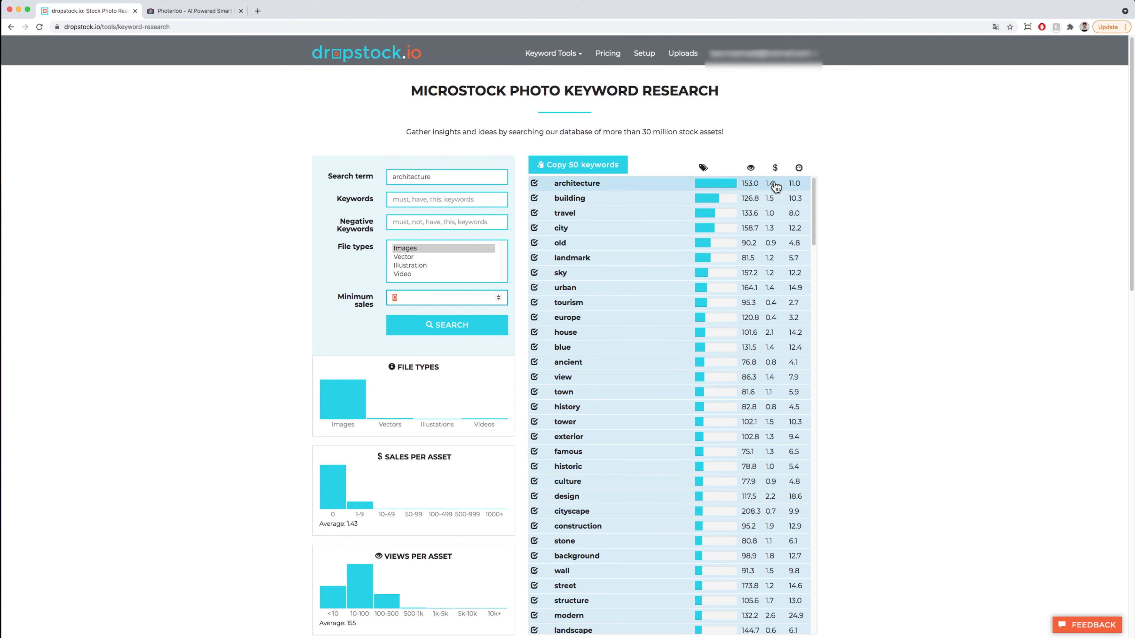
text(1)
key(Return)
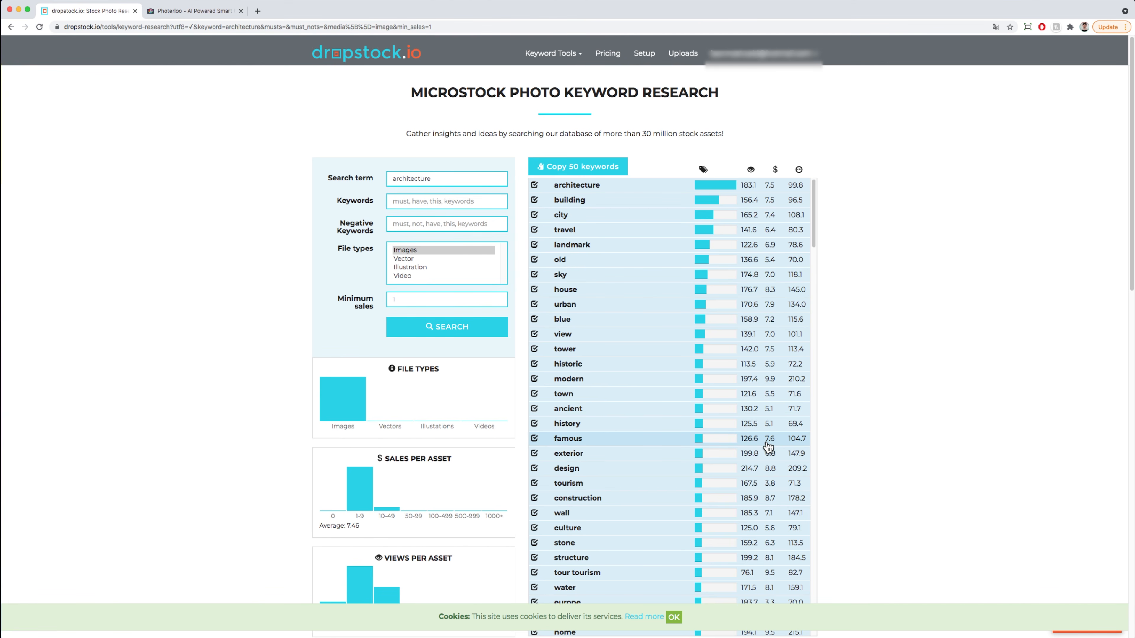
mouse_move(750, 170)
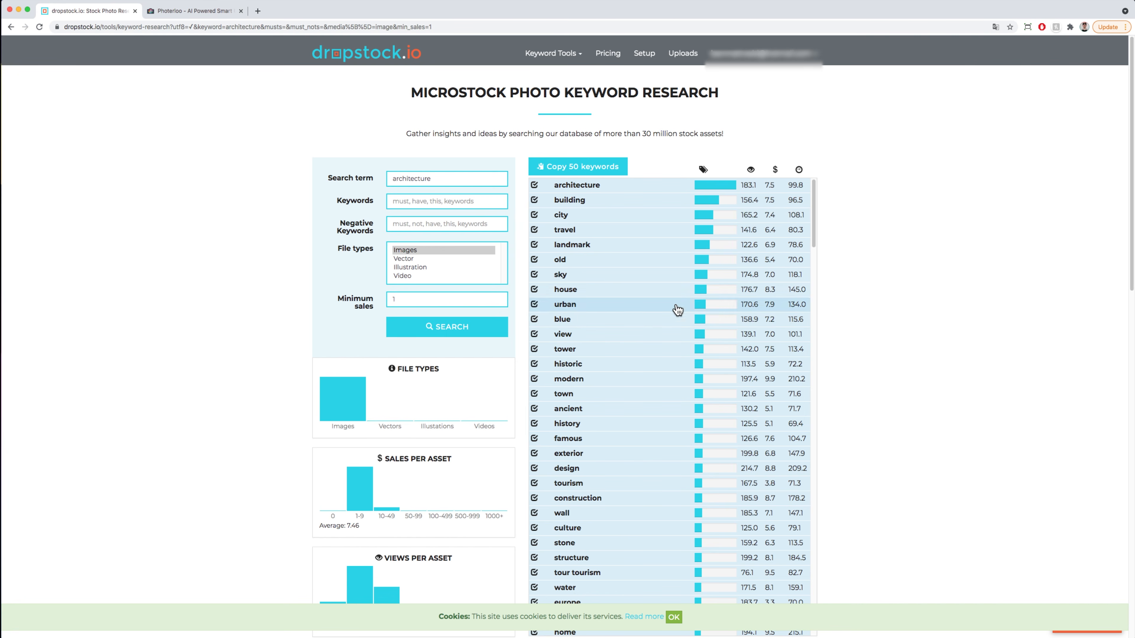
Replace "water" with "architectural" in the keyword selection and copy the 50 selected keywords
scroll(642, 285, down, 7)
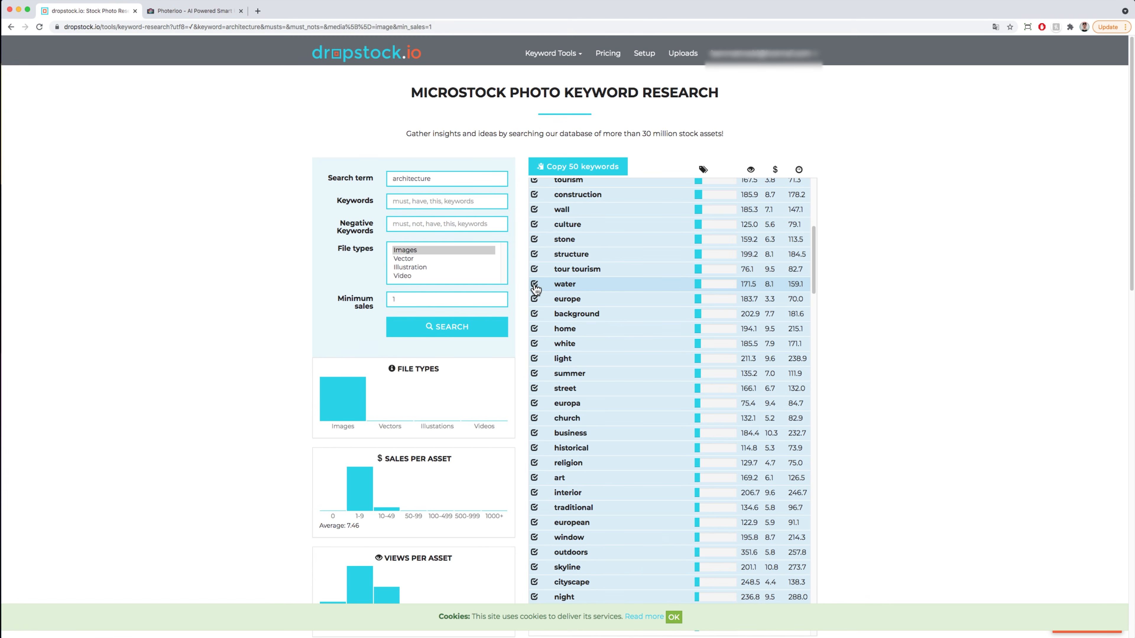
click(535, 286)
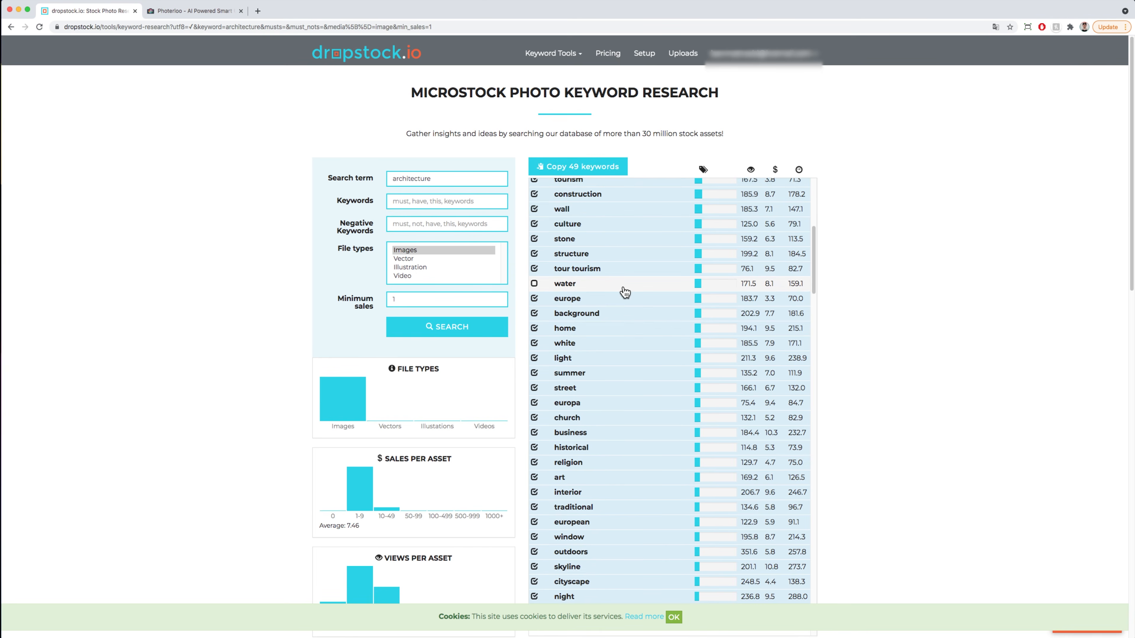
scroll(625, 292, down, 15)
scroll(625, 292, up, 10)
scroll(625, 292, down, 2)
scroll(624, 292, down, 1)
scroll(621, 380, down, 5)
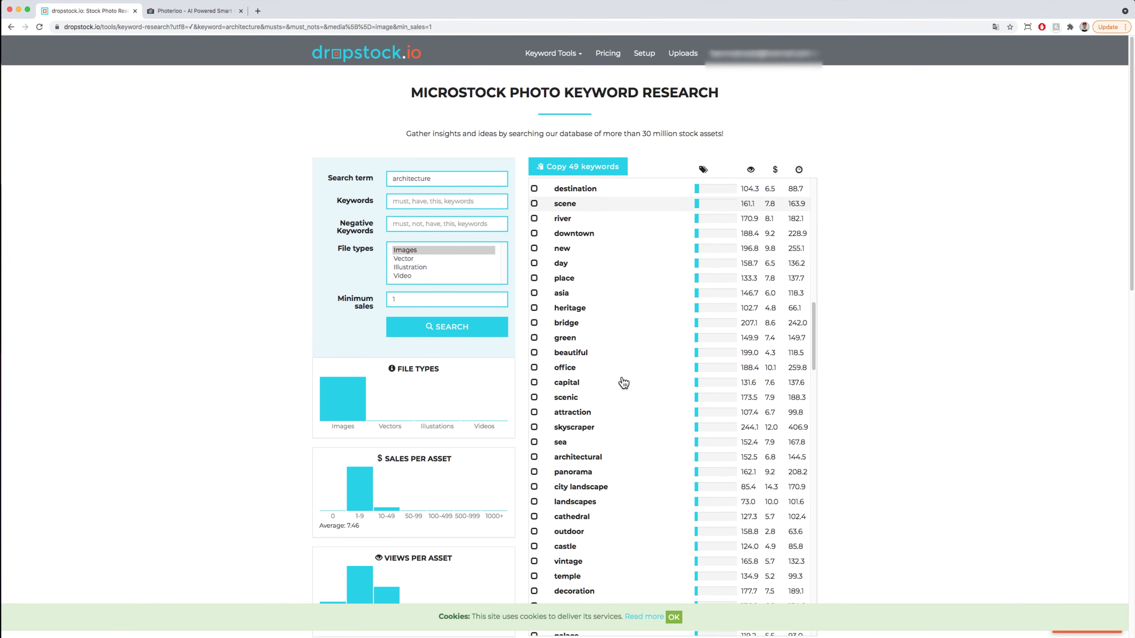
scroll(621, 379, down, 2)
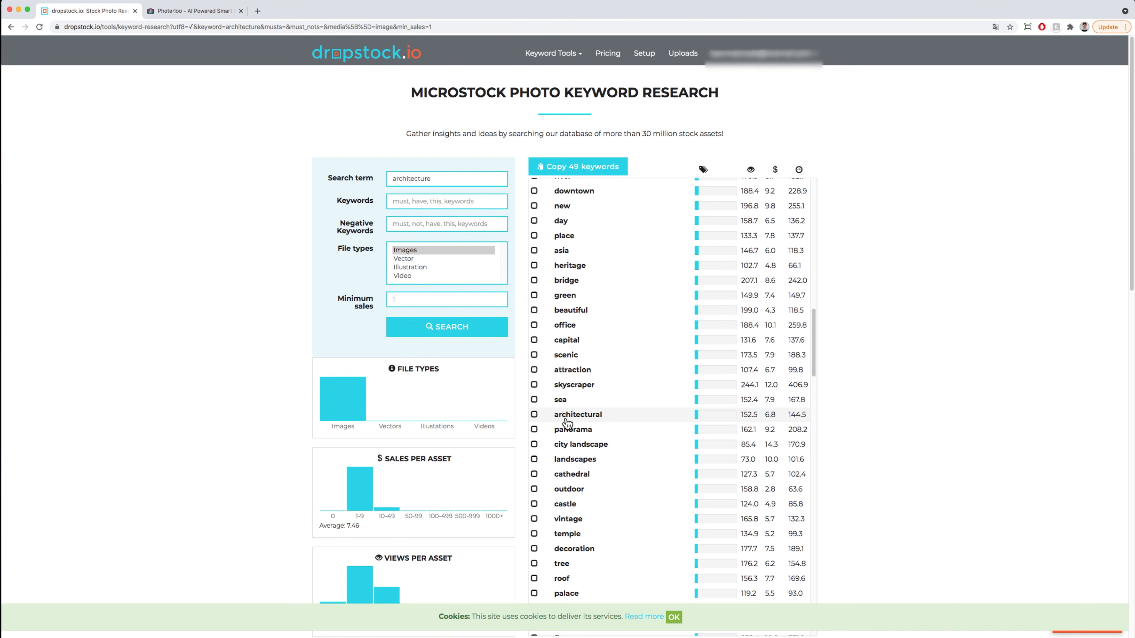
click(534, 414)
scroll(576, 418, down, 1)
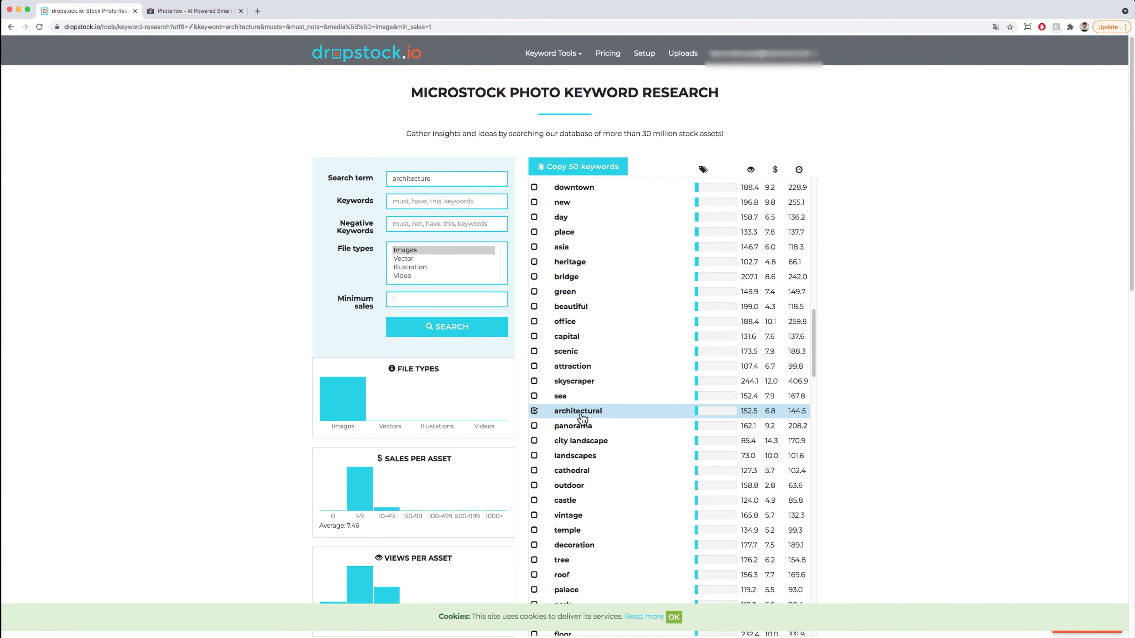
click(565, 170)
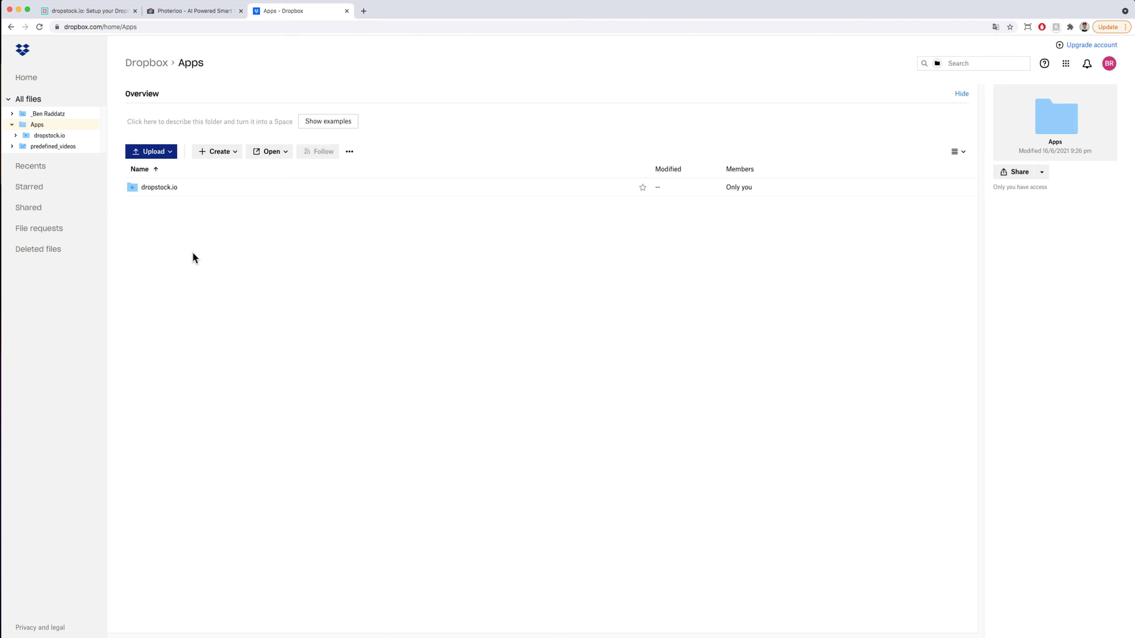
Upload stock-0001.jpg to the upload folder inside the Dropbox app folder dropstock.io, and return to the dropstock.io folder
click(162, 190)
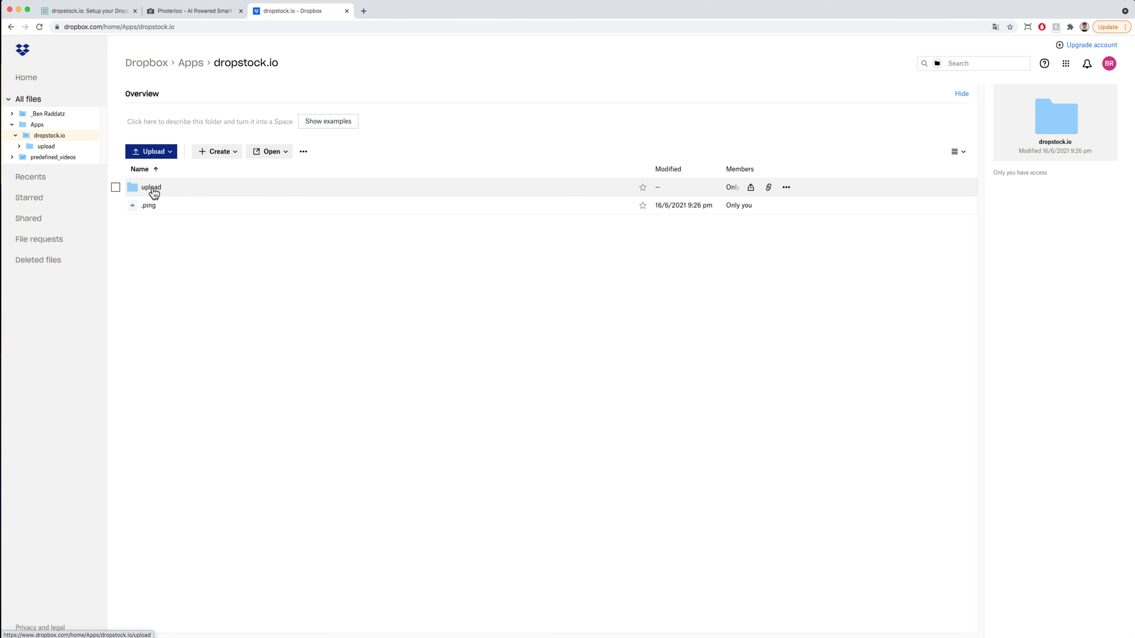
click(151, 188)
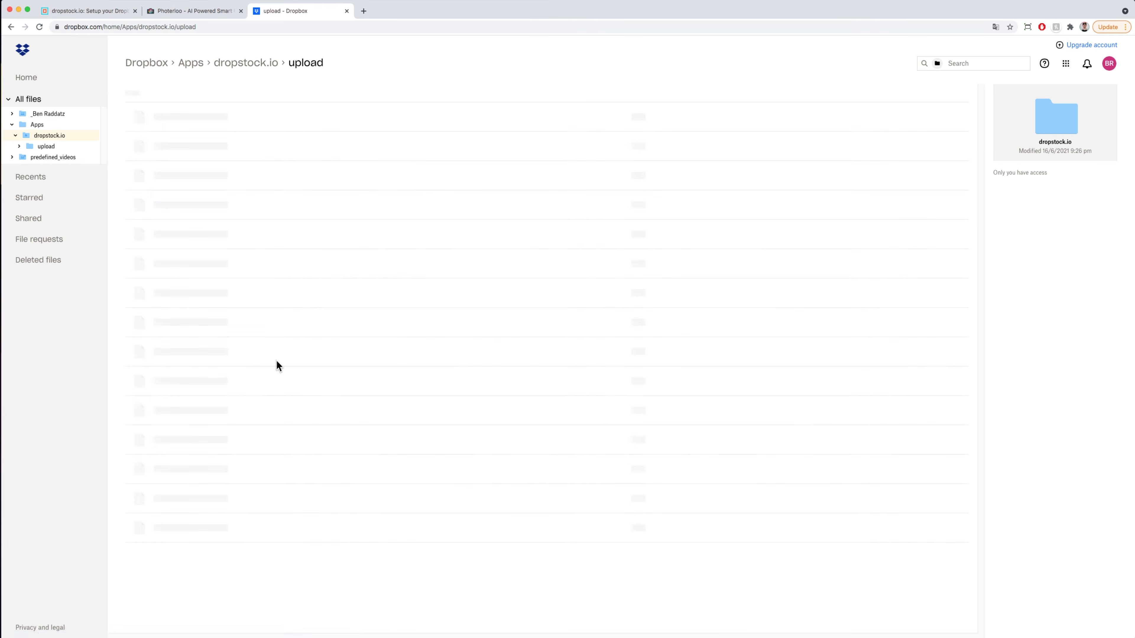
click(200, 622)
drag(882, 46, 460, 267)
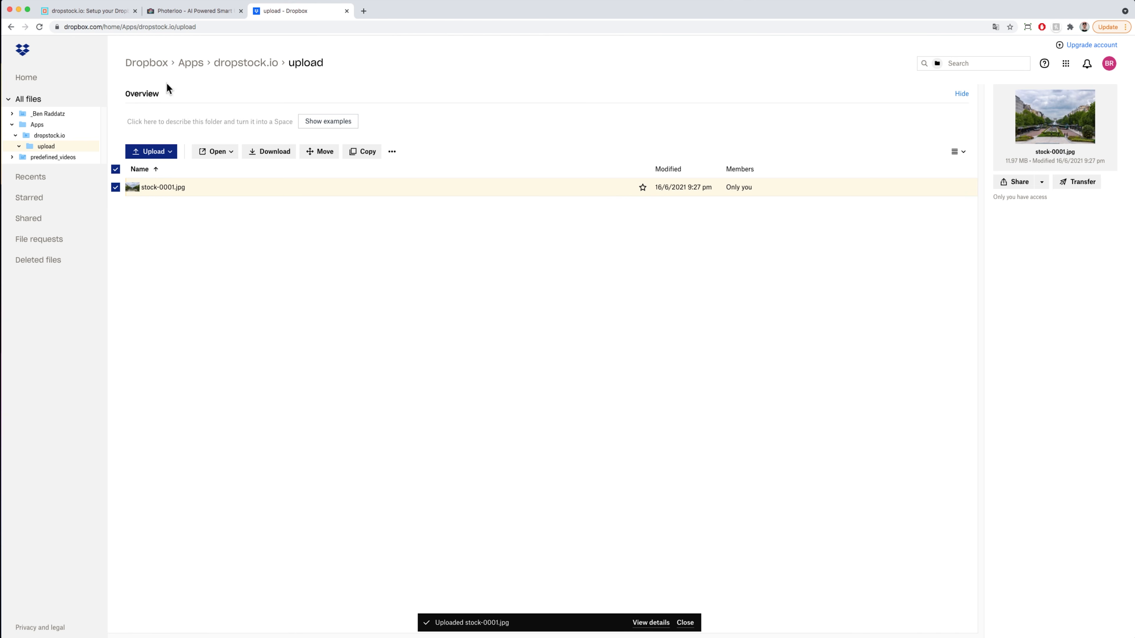
click(246, 63)
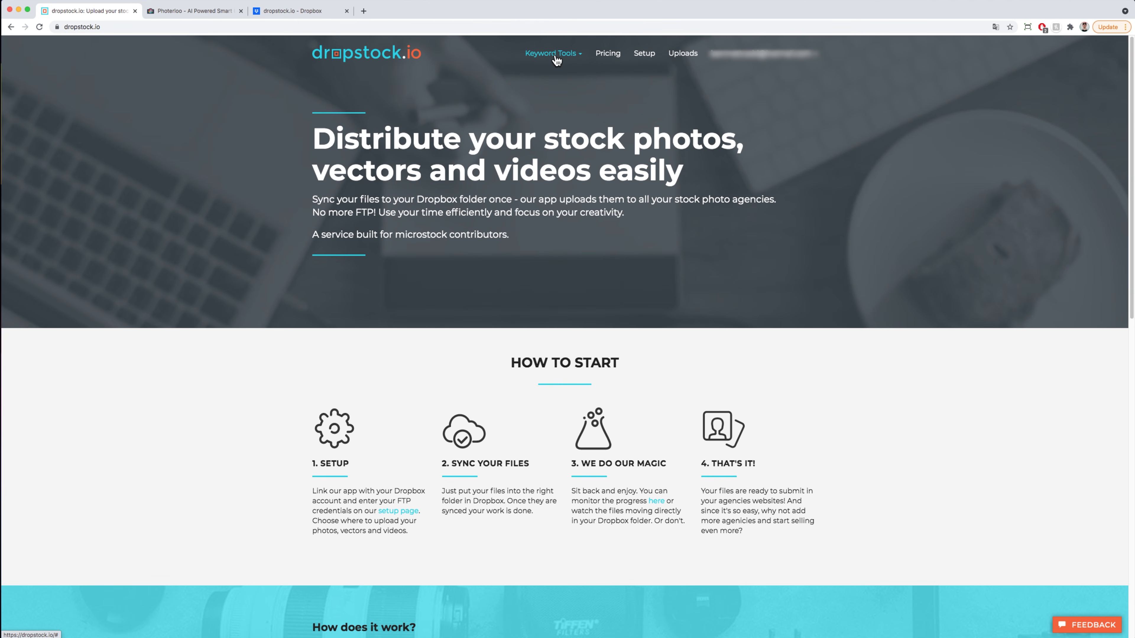
Open the dropstock.io pricing page and read the Starter plan's upload volume and description
click(607, 54)
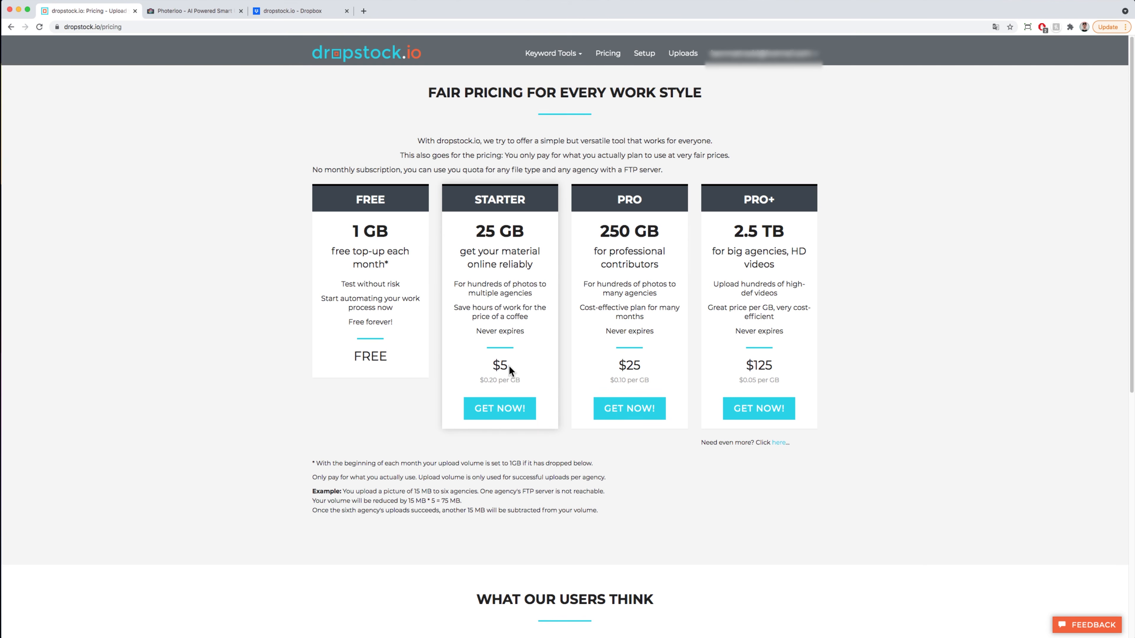
drag(466, 234, 535, 238)
click(493, 297)
drag(536, 318, 447, 308)
Switch to Photerloo, open its pricing page and read the Free Forever plan's features and upload limits
key(ctrl+Tab)
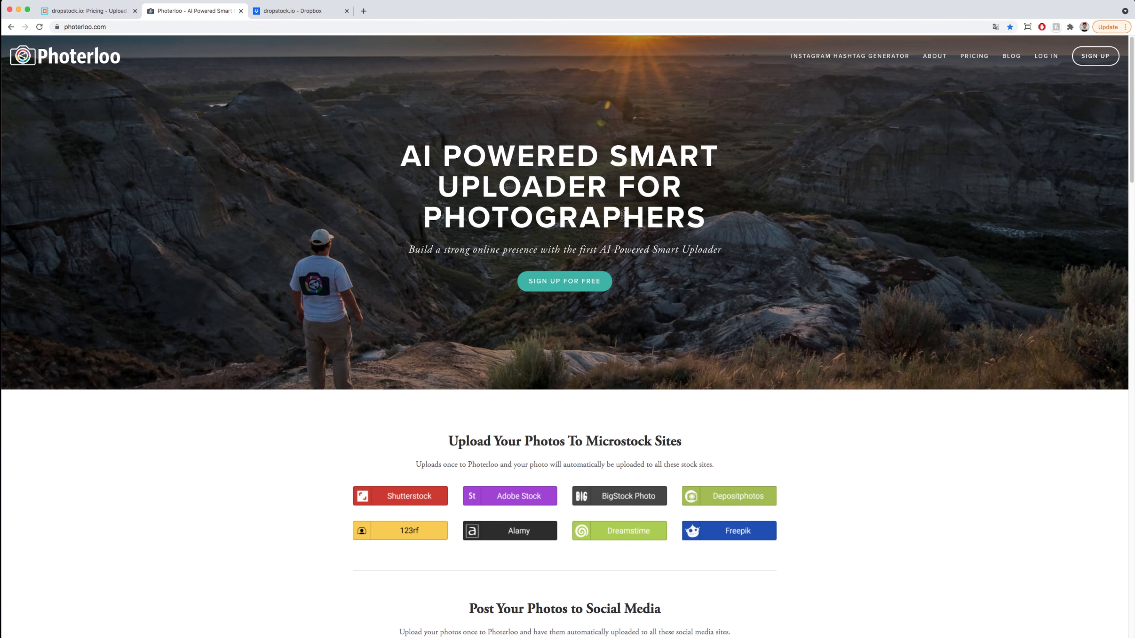
click(974, 56)
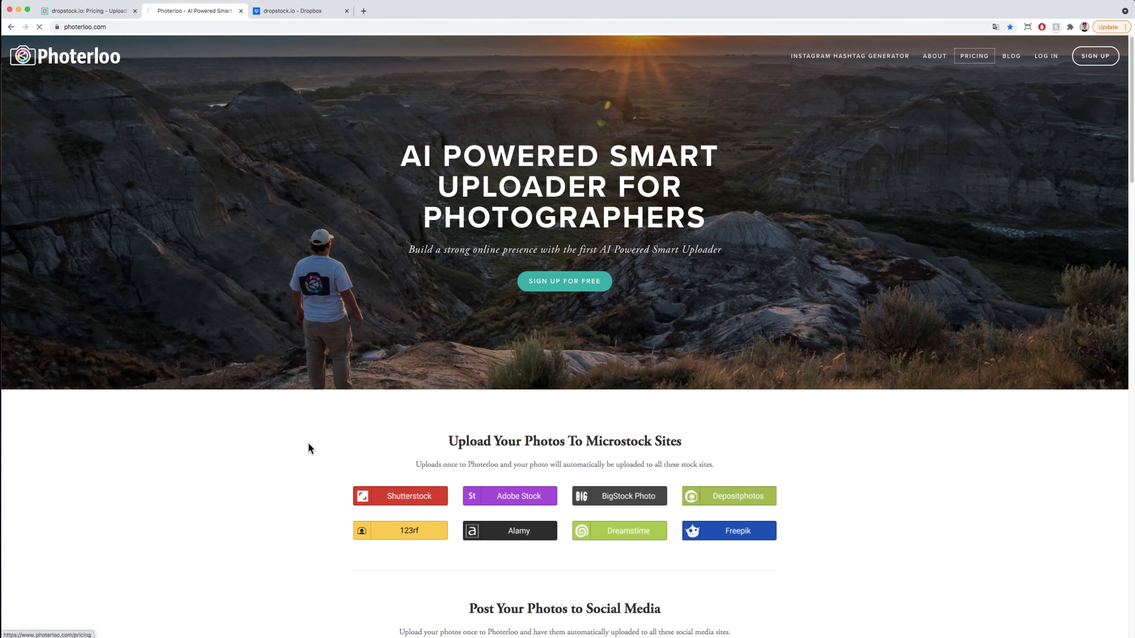
drag(406, 214, 478, 325)
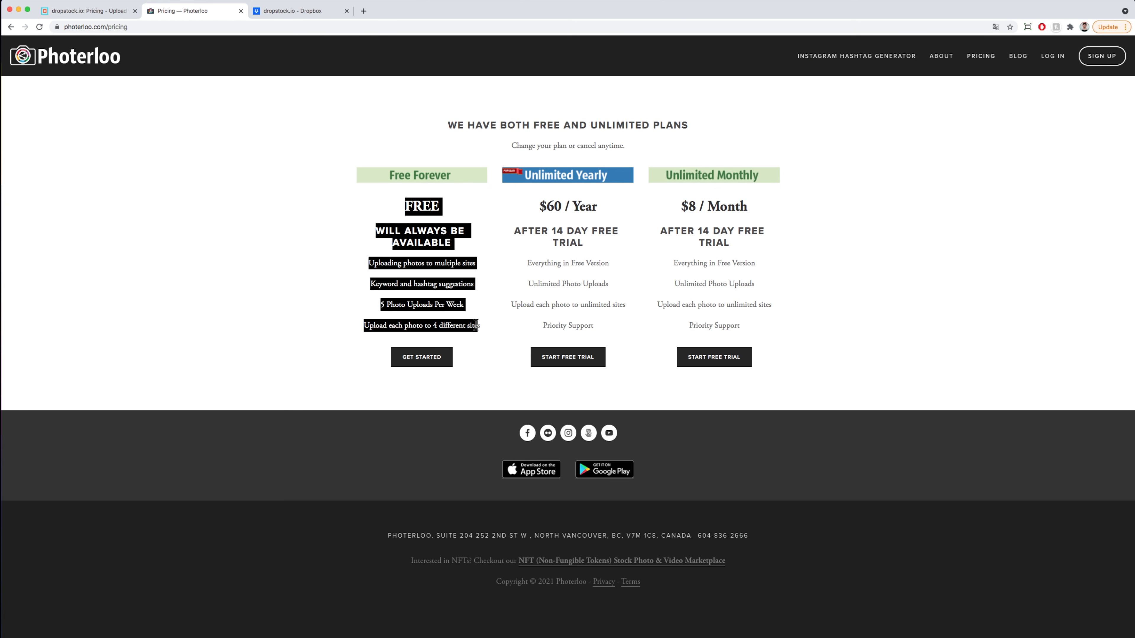
click(404, 301)
drag(380, 304, 465, 305)
click(424, 322)
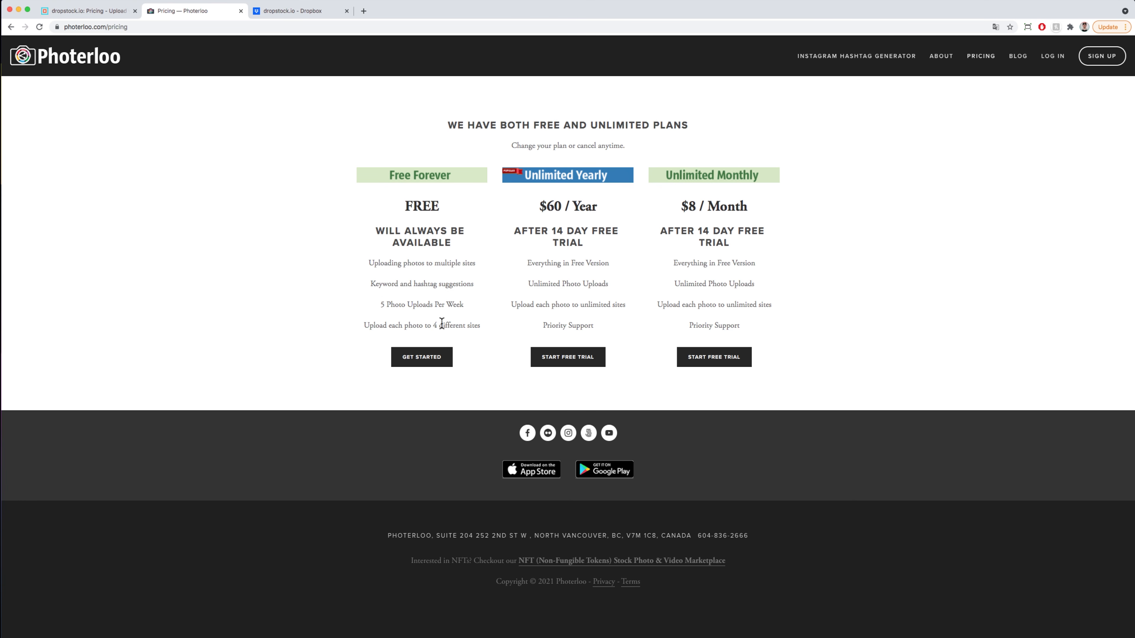
Read the trial terms and prices of the Unlimited Yearly and Unlimited Monthly plans
triple_click(669, 228)
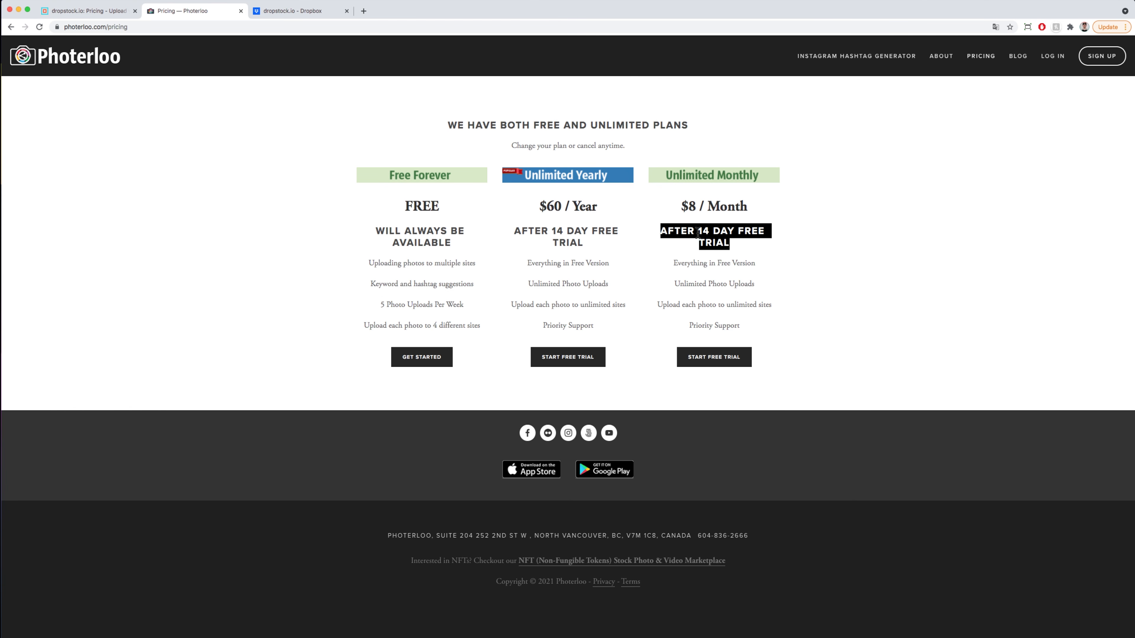
click(735, 264)
drag(541, 206, 754, 214)
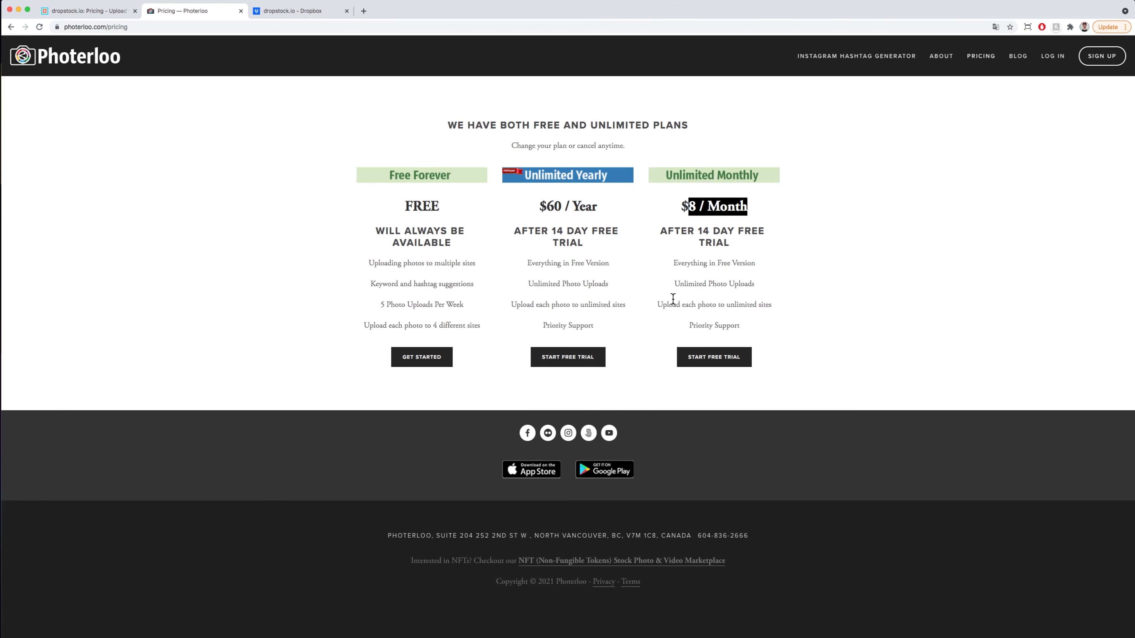
click(583, 325)
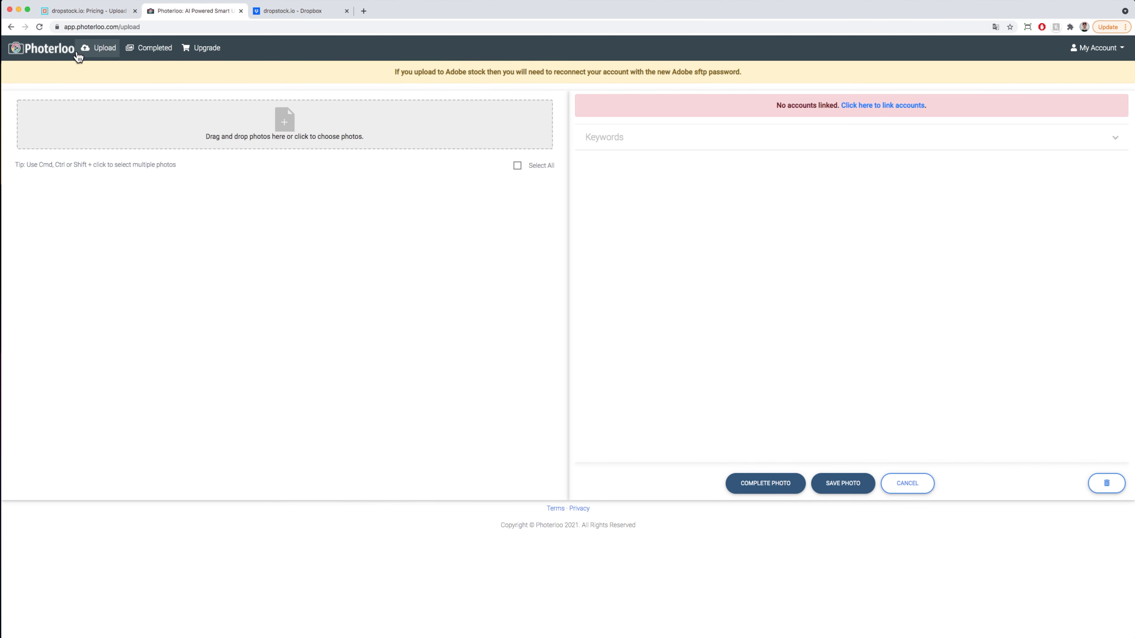
Upload the stock photo stock-0001.jpg to Photerloo from the local drive
click(286, 132)
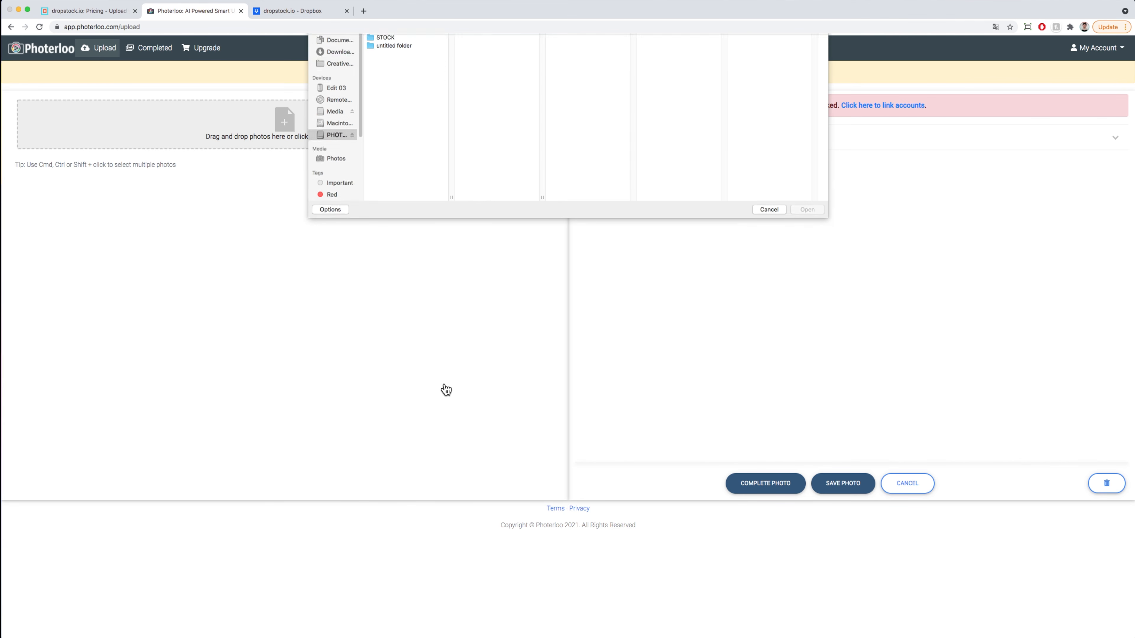
click(346, 209)
click(389, 96)
click(389, 106)
click(388, 111)
double_click(481, 206)
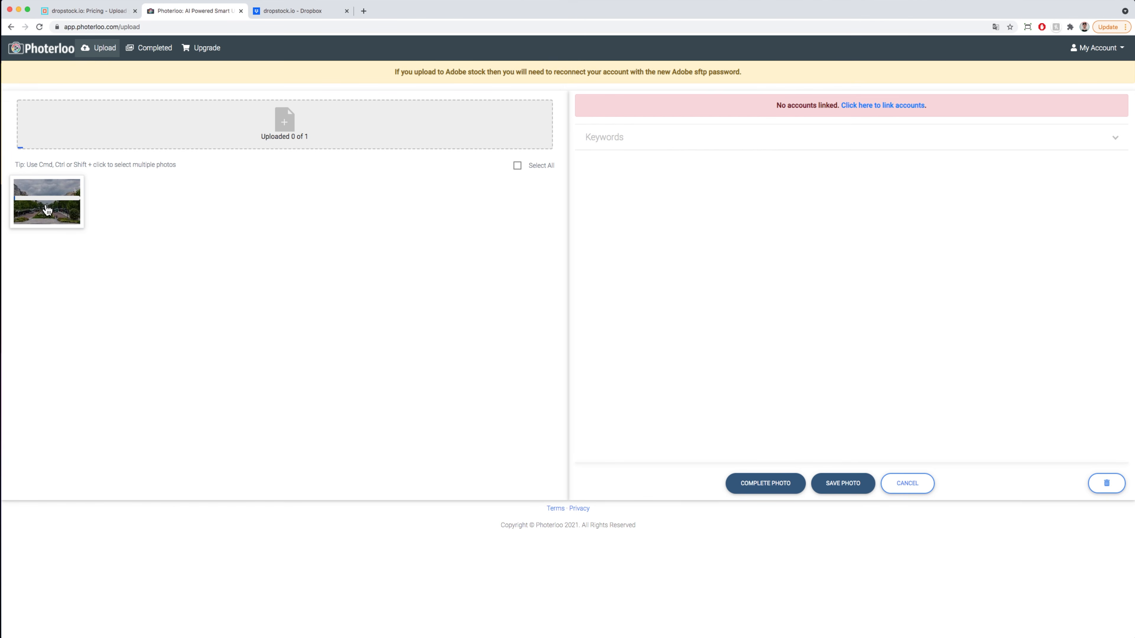
Select the uploaded photo, add the suggested keywords "building" and "city", and fill the rest with the maximum suggested keywords
click(48, 205)
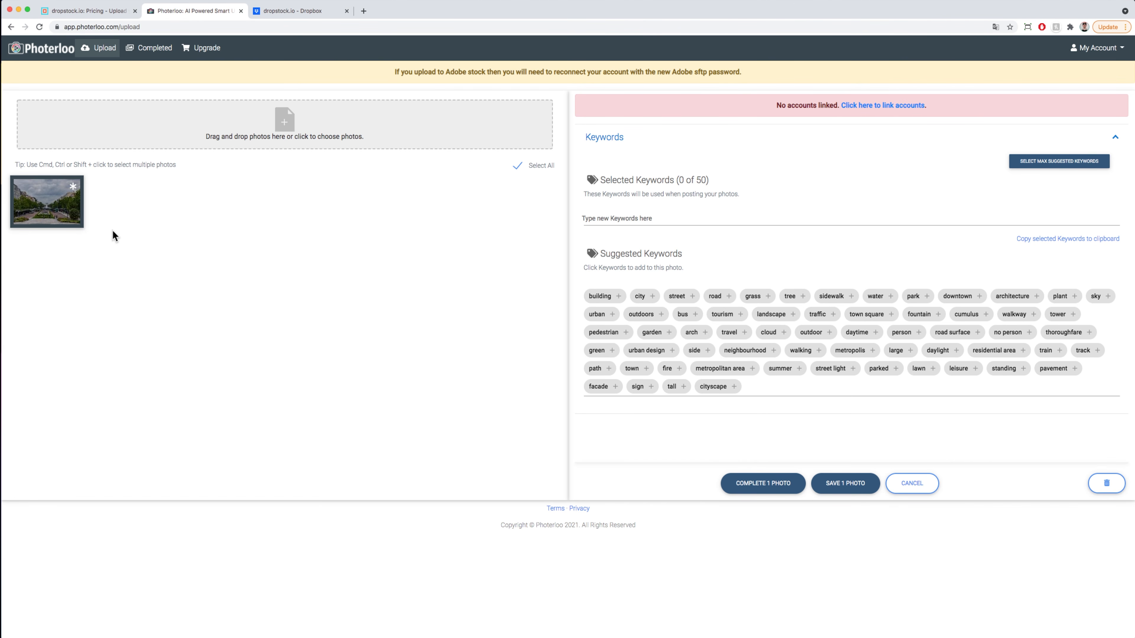
click(616, 297)
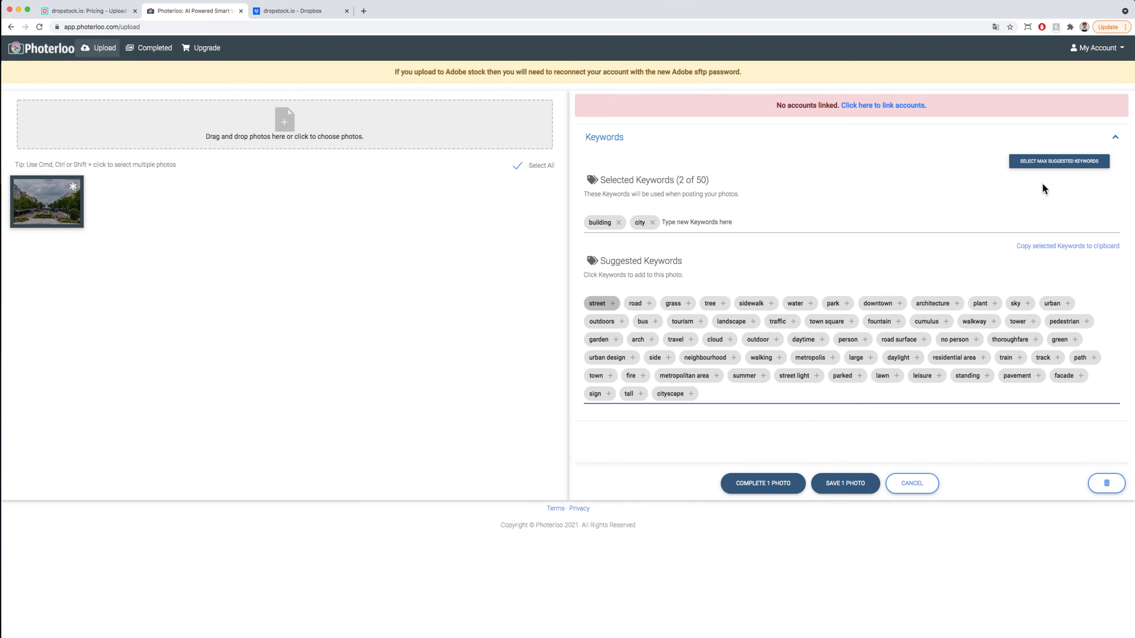
click(1041, 163)
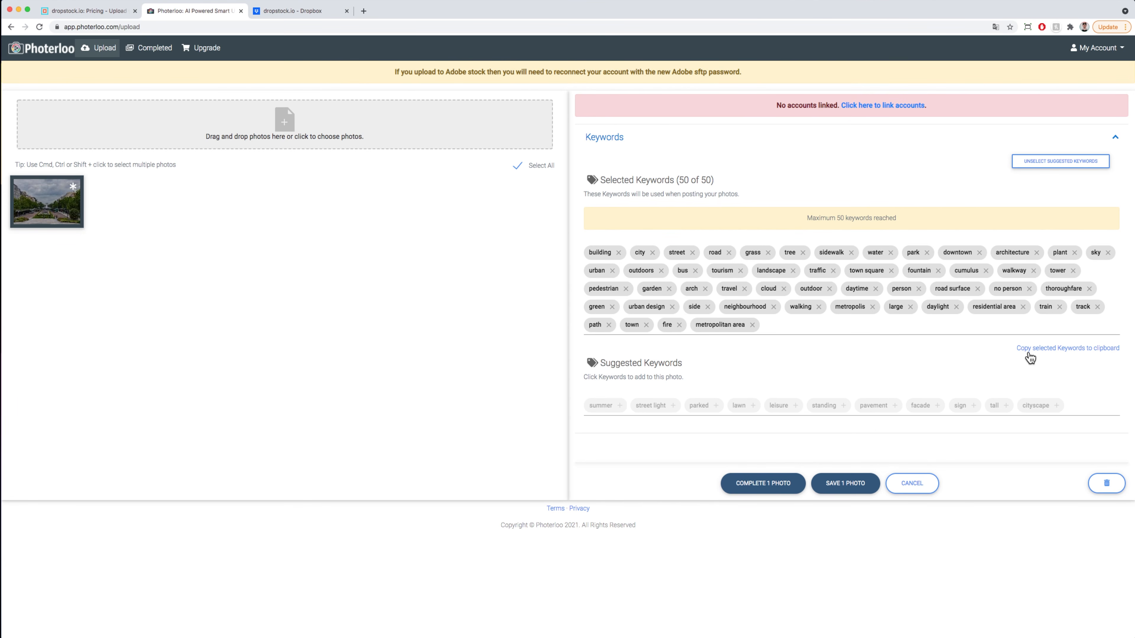
Copy the selected keywords to the clipboard, and save and complete the photo
click(1069, 349)
click(844, 473)
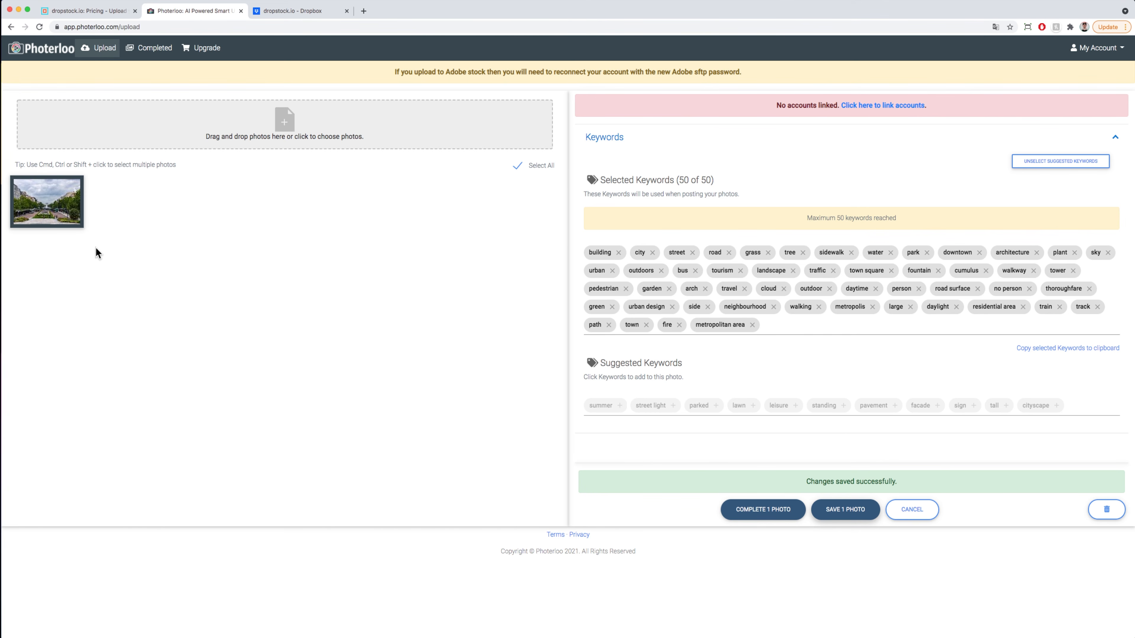
click(755, 516)
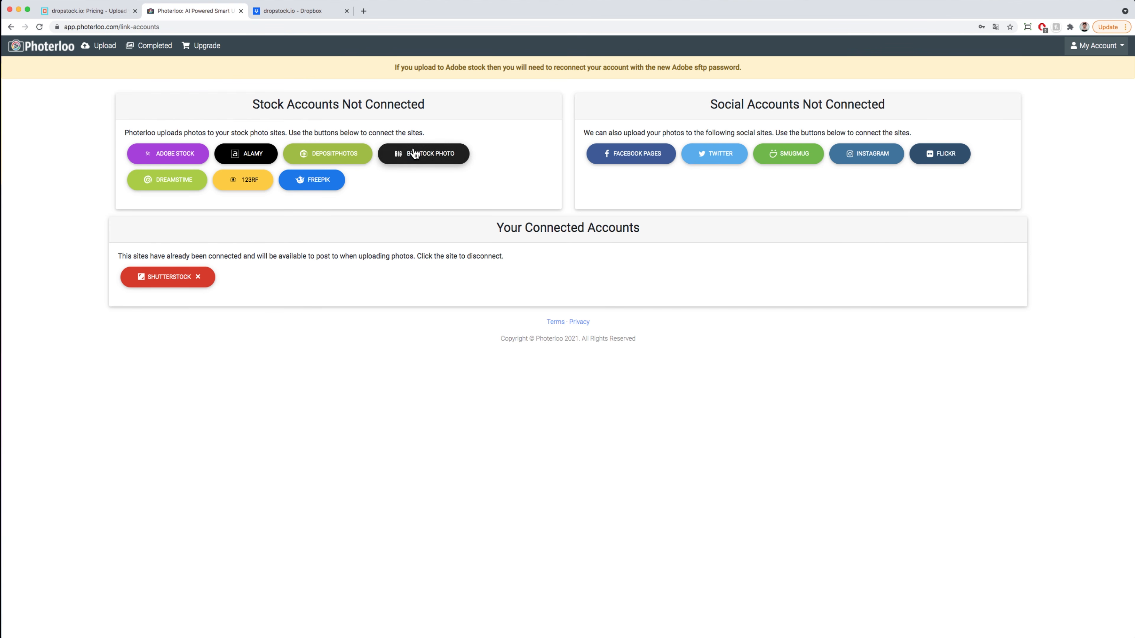
Open the completed photos and look at the keywords and file details of the city street photo
click(115, 46)
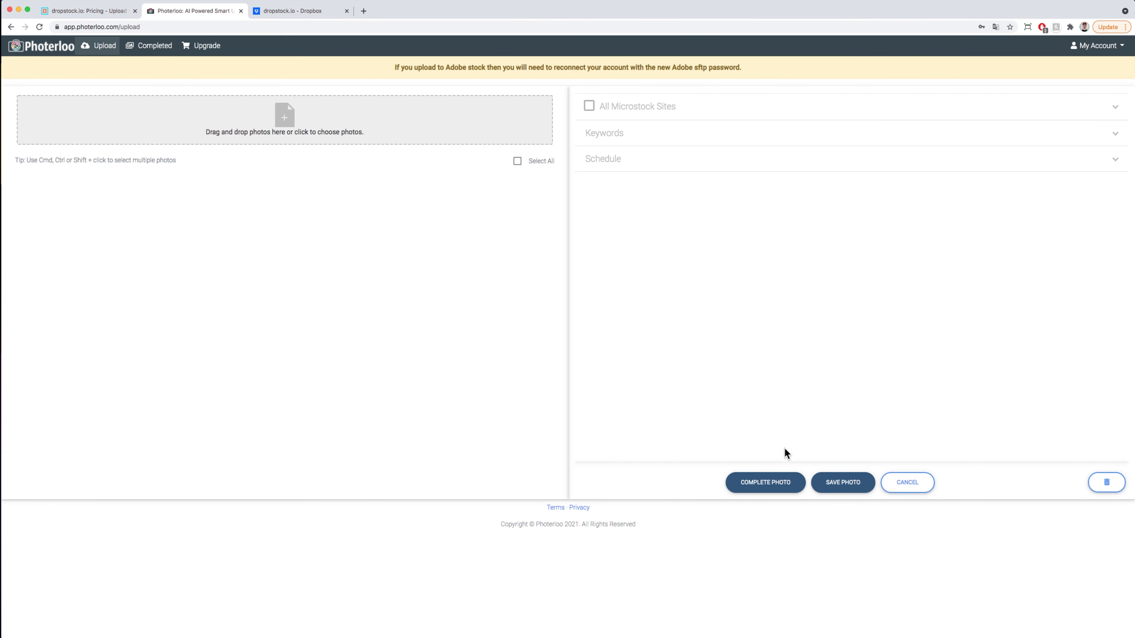
click(154, 53)
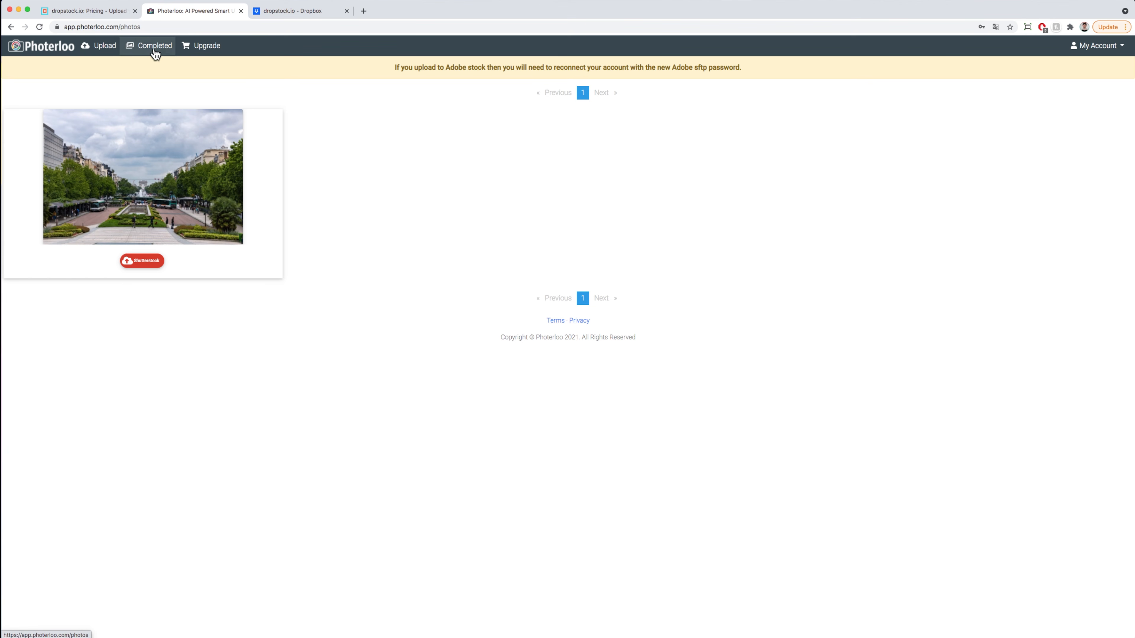
mouse_move(177, 244)
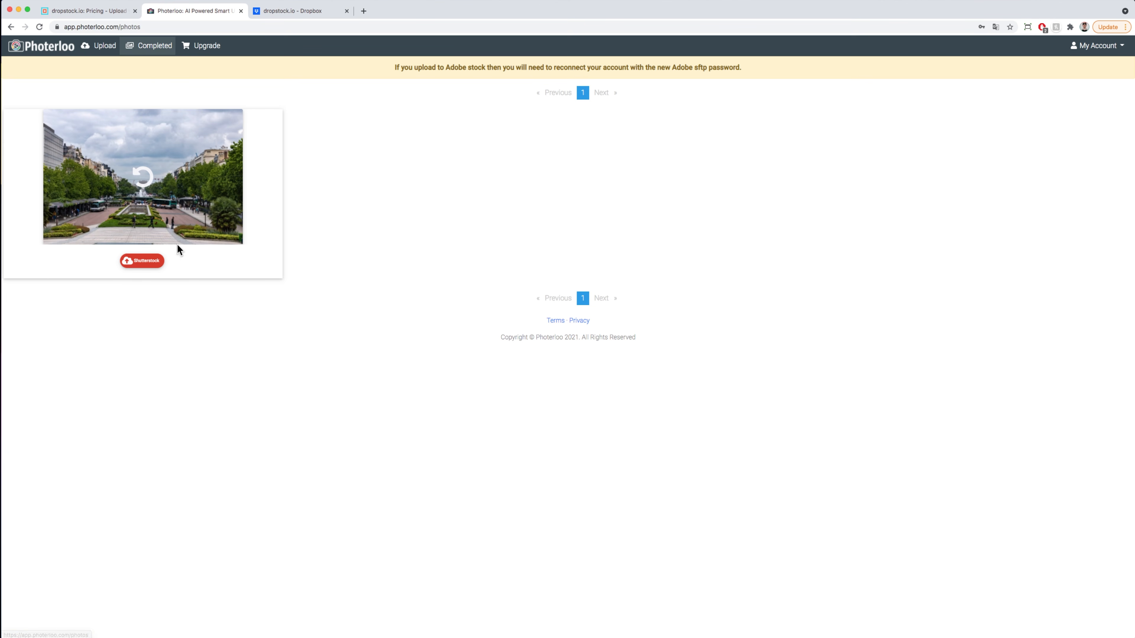
click(141, 185)
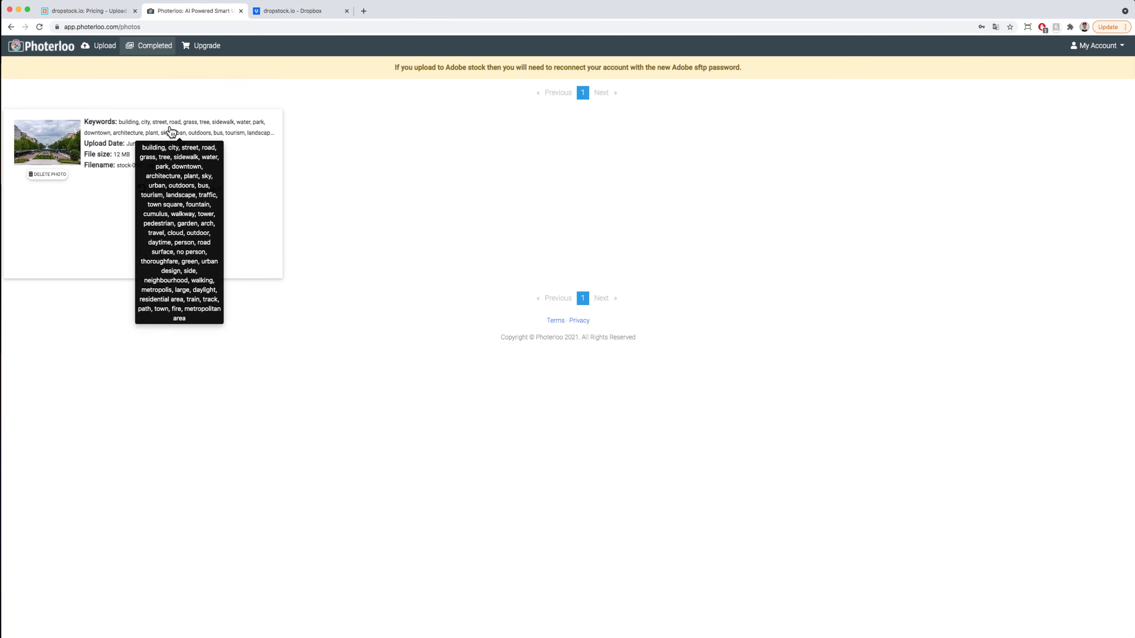
click(178, 190)
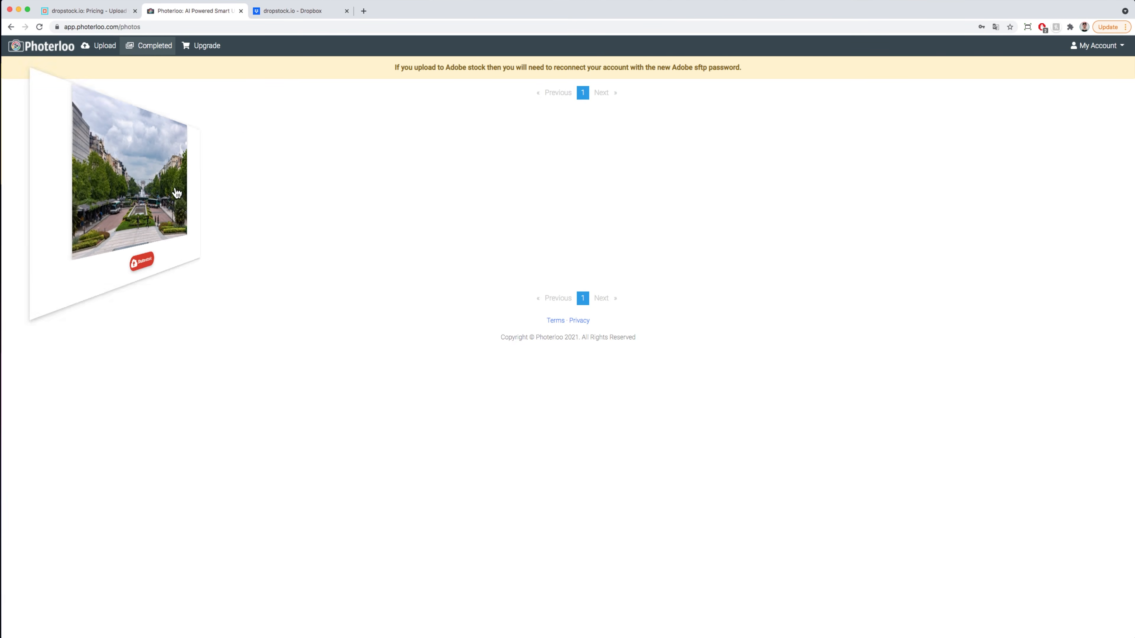
Start the photo's Shutterstock upload and describe it as Paris city centre with the Arc de Triumph and a water fountain, surrounded by trees and city buildings
click(143, 262)
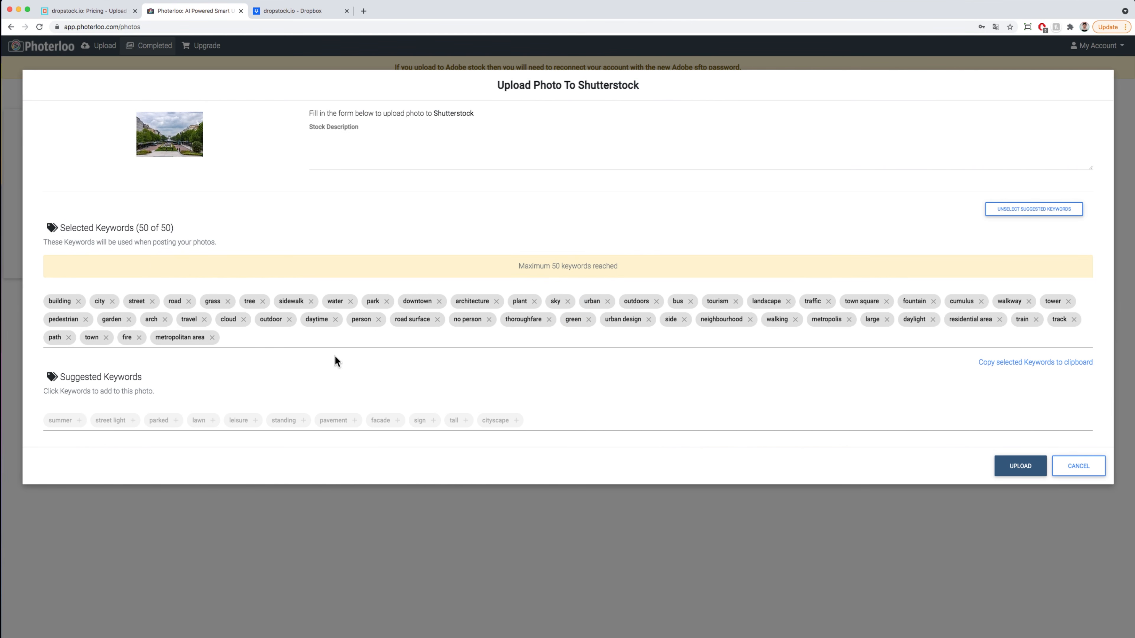
click(339, 152)
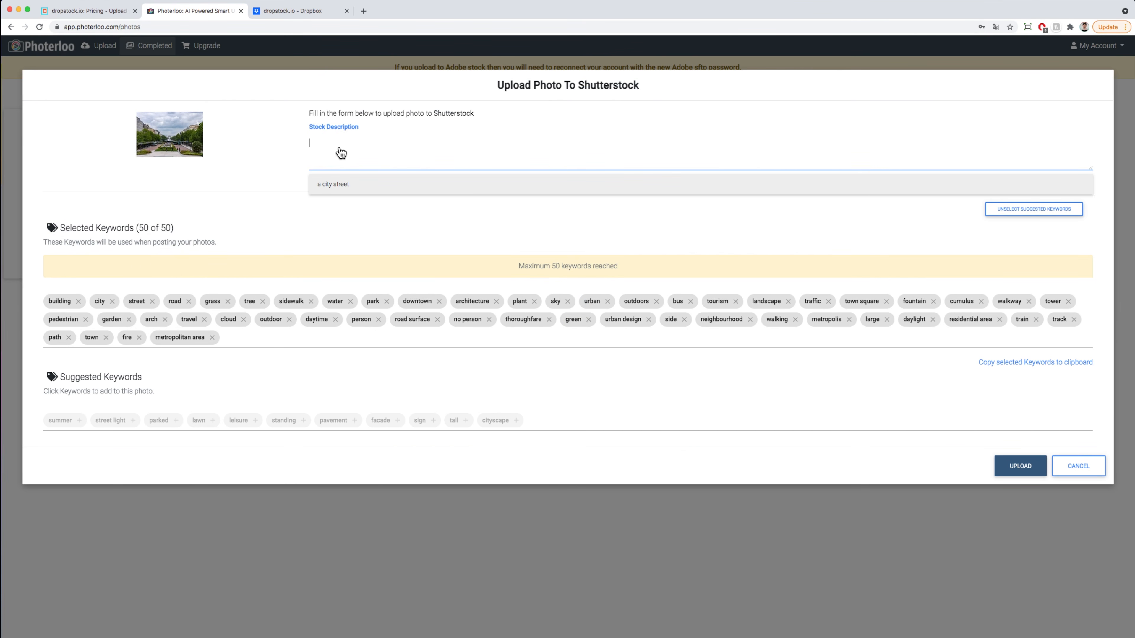
text(City centre in Paris France with the Arc de Triumph and a water fountain in the background, surrounded by a lot of trees and city buildings.)
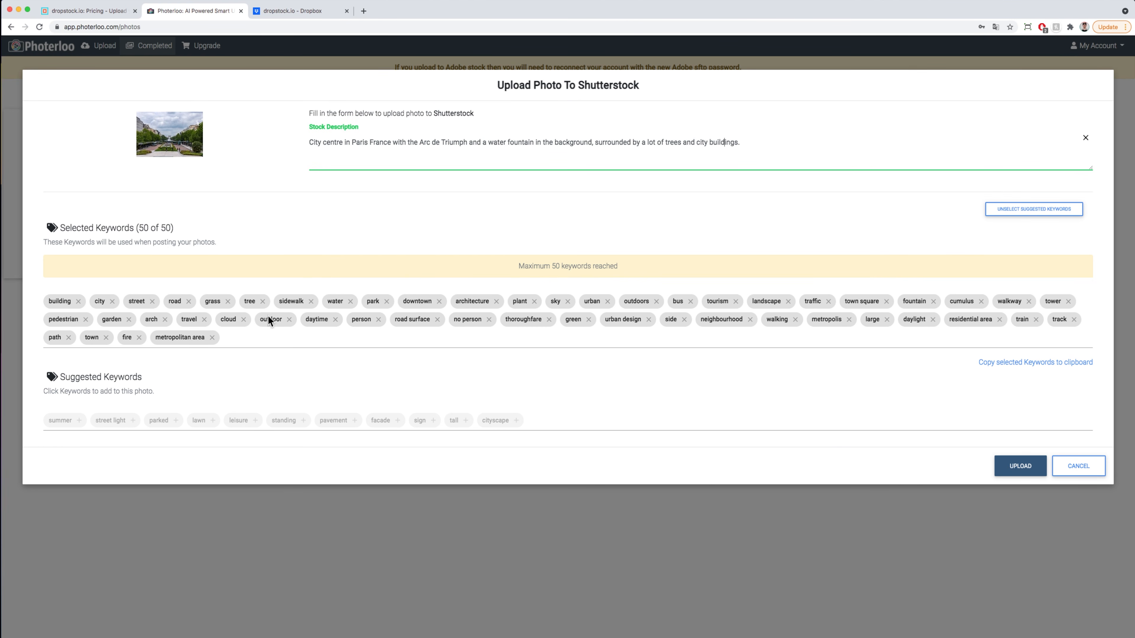
Replace the keyword "person" with the suggested keyword "pavement" and upload the photo to Shutterstock
click(379, 320)
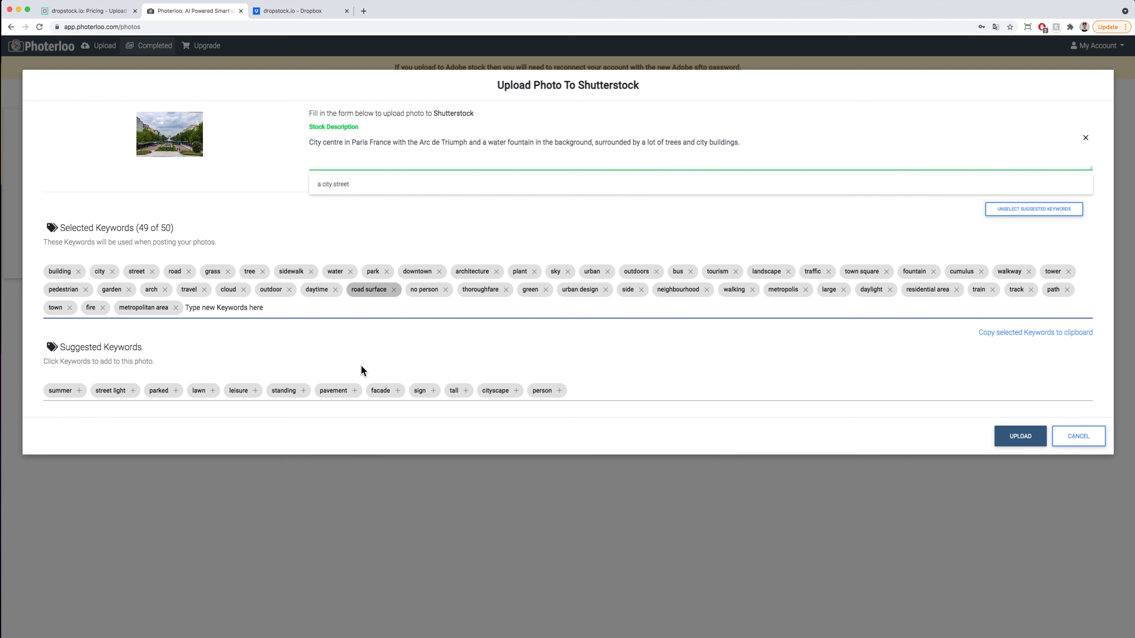
click(355, 392)
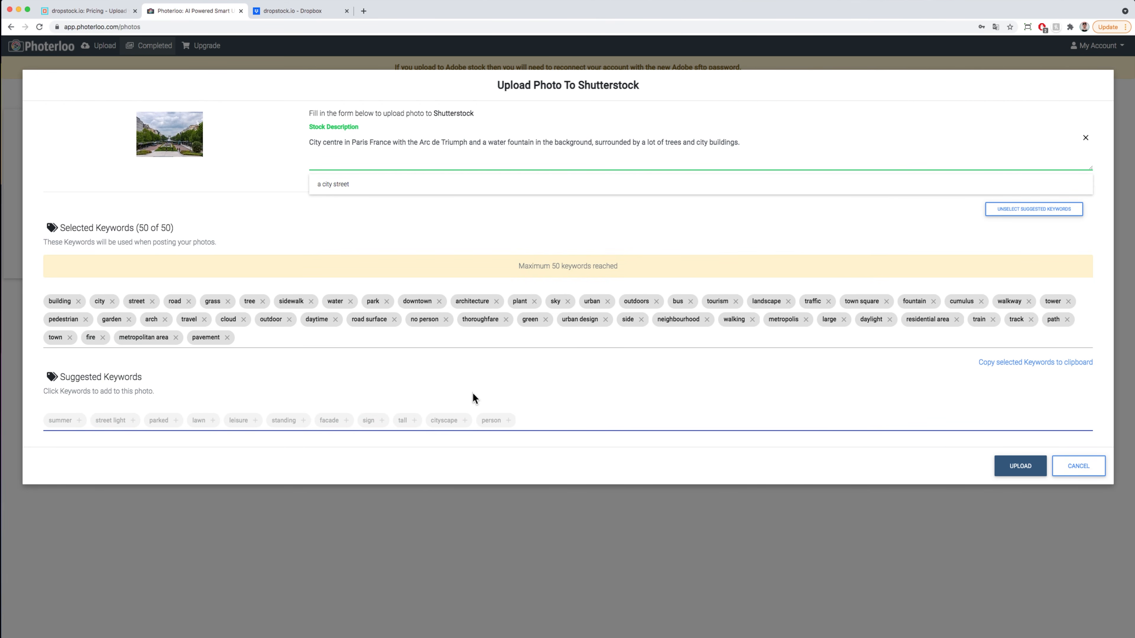
click(1021, 465)
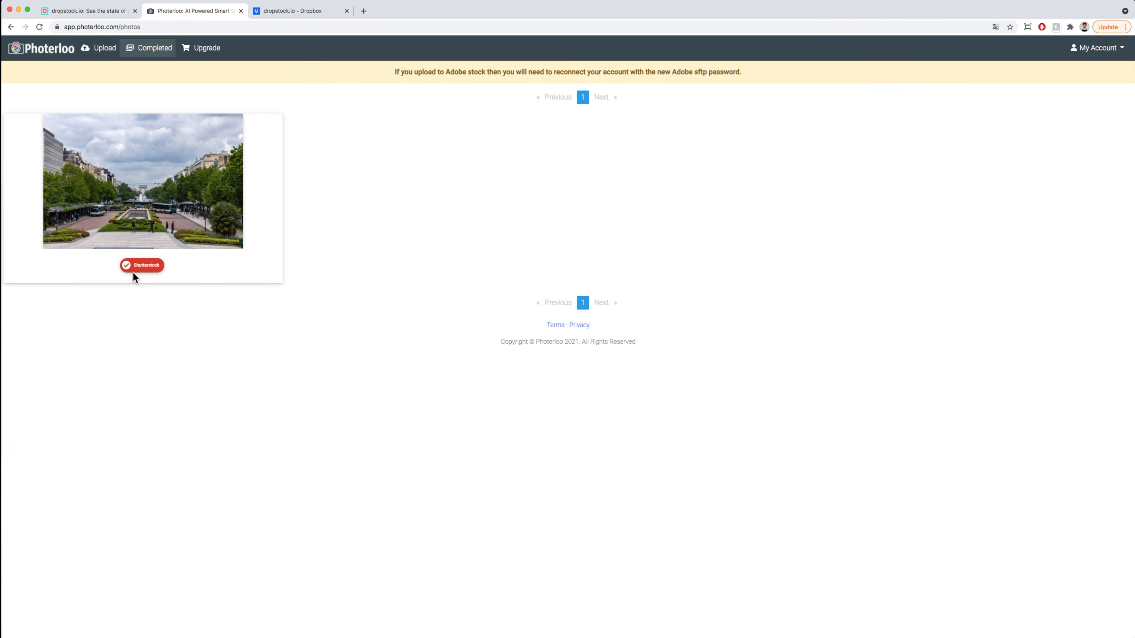
Switch to Shutterstock's content submission page, select stock-0001.jpg and show more keyword suggestions for it
click(127, 266)
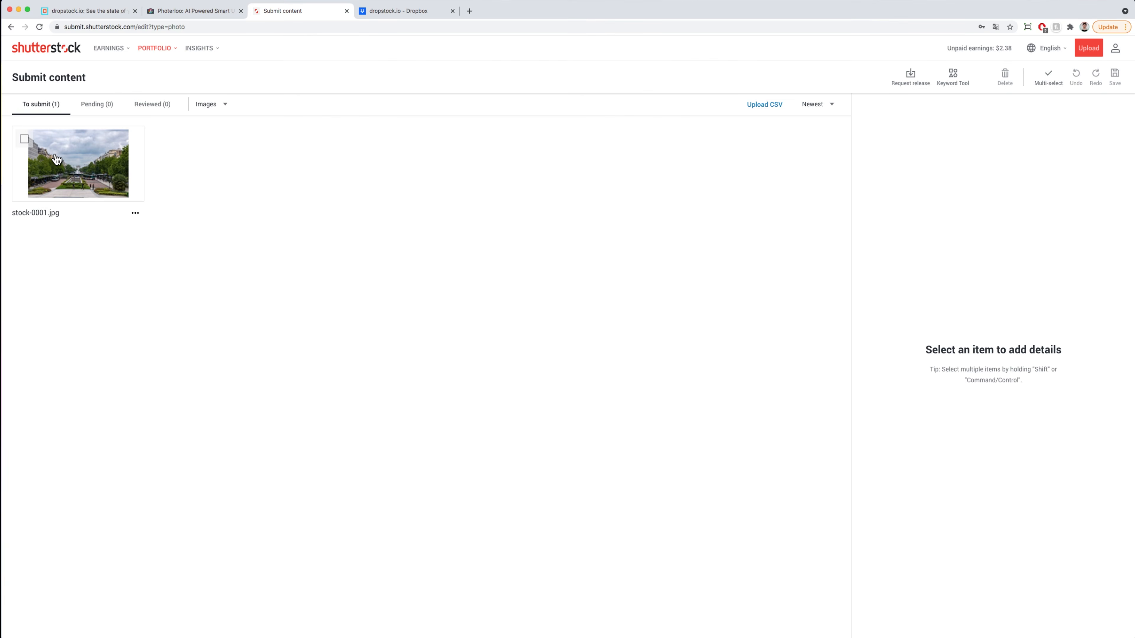
click(75, 197)
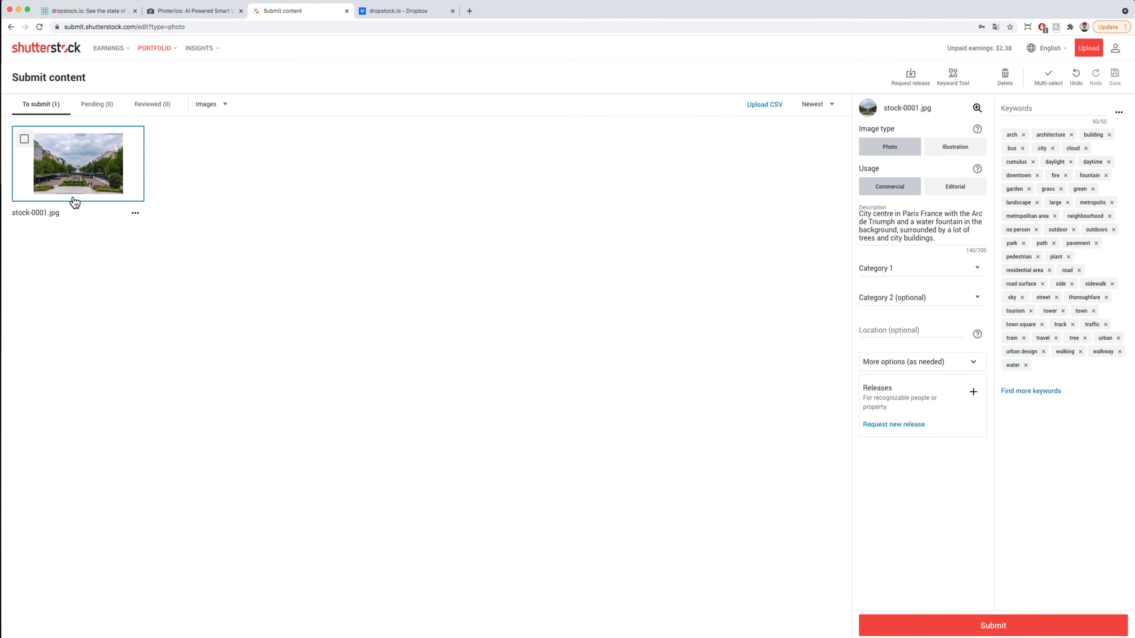
click(1054, 393)
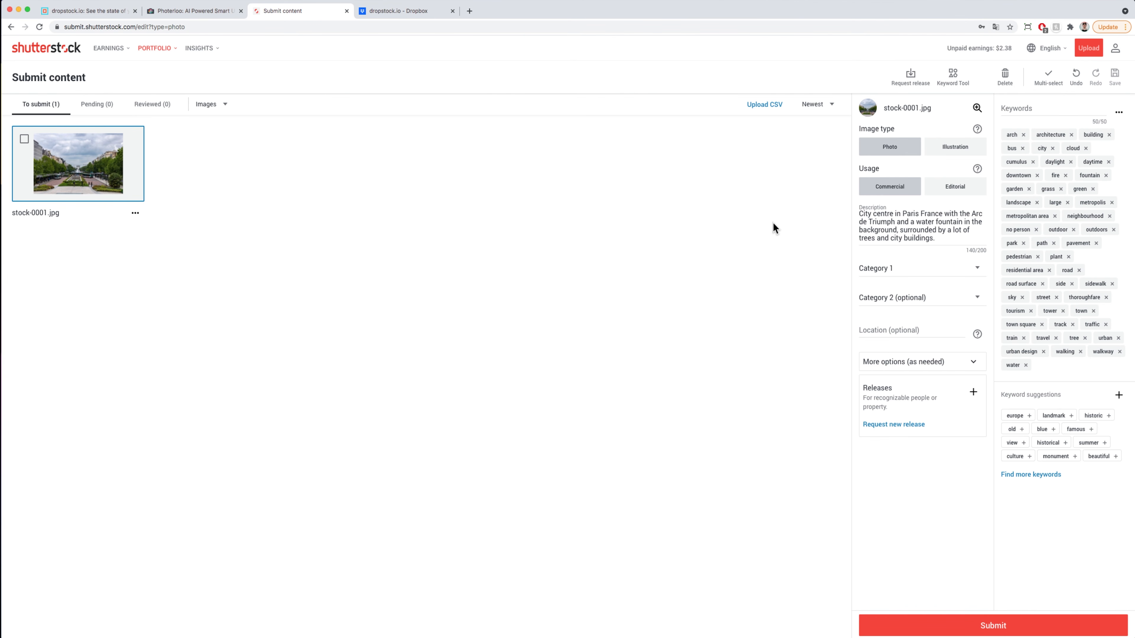
Look over the category, location and additional option fields for stock-0001.jpg
click(894, 269)
click(786, 319)
click(877, 329)
click(883, 362)
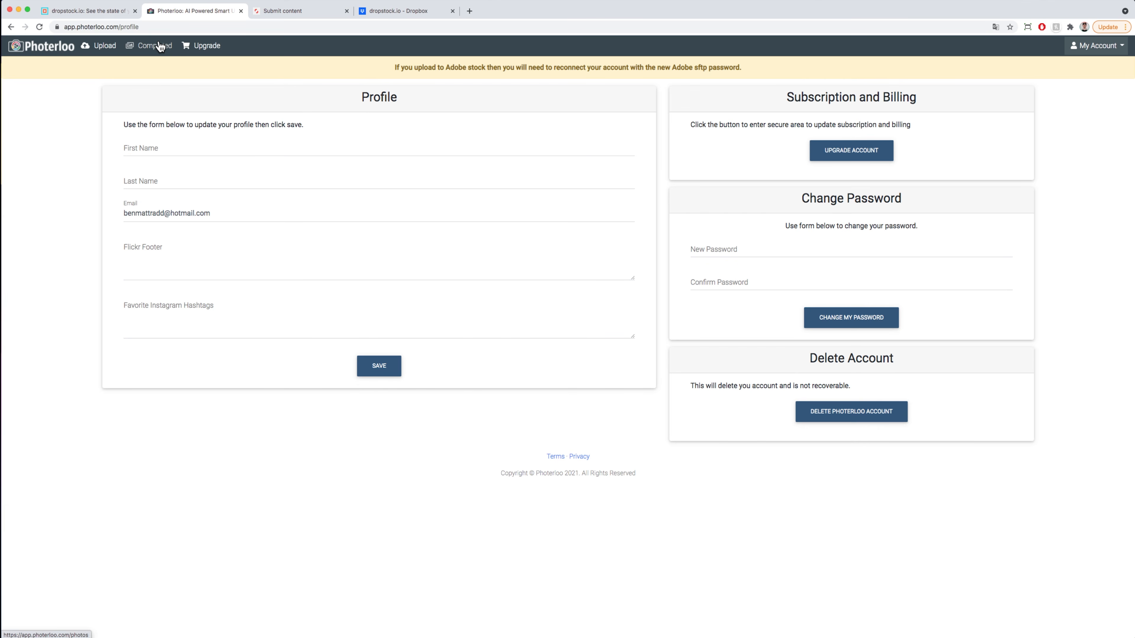
Look at the dropstock.io uploads page and examine the site limit of Photerloo's Free Forever plan
click(80, 11)
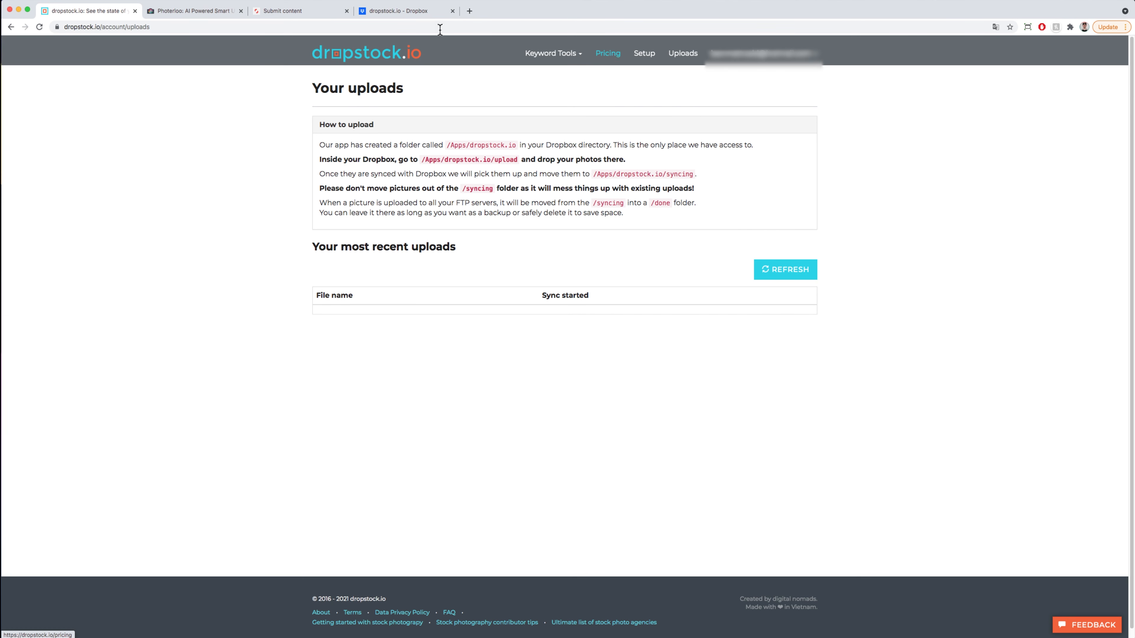
click(177, 13)
drag(452, 326, 483, 321)
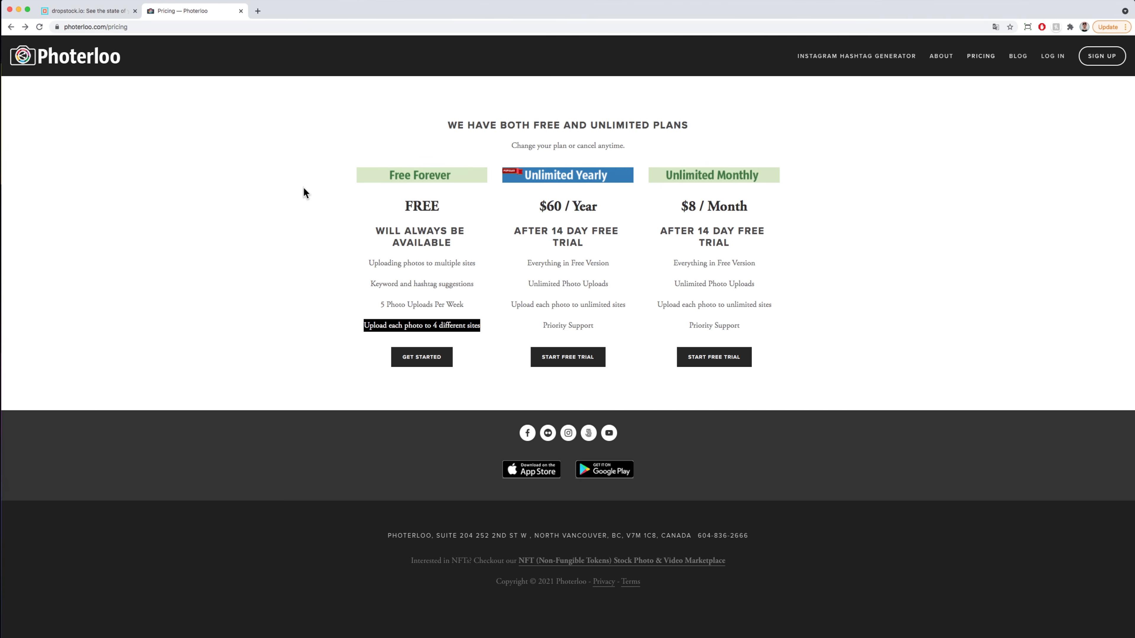
Examine the free trial terms of the Unlimited Monthly plan on the Photerloo pricing page
click(114, 12)
click(208, 14)
drag(661, 230, 727, 245)
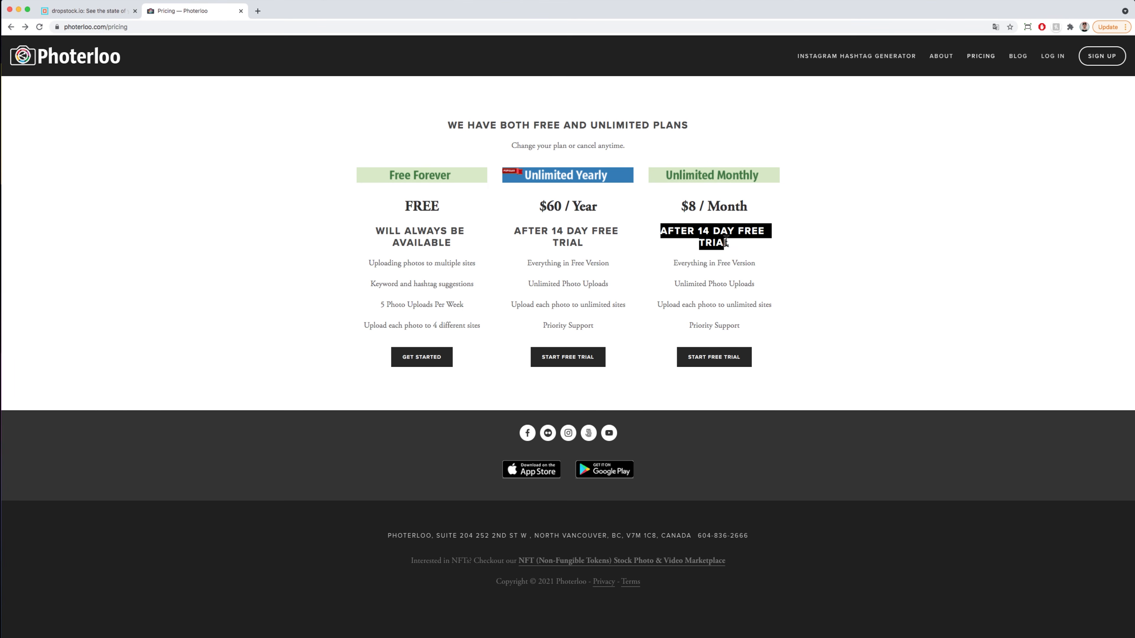
click(700, 302)
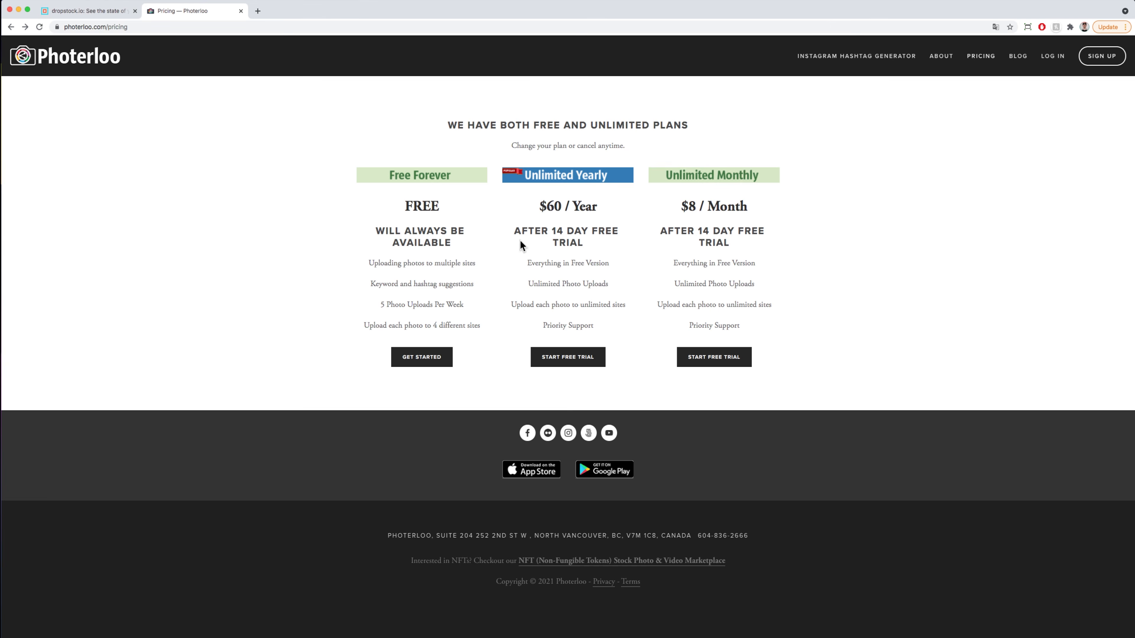
Open the dropstock.io pricing page and examine what the Free plan includes
click(94, 13)
click(612, 59)
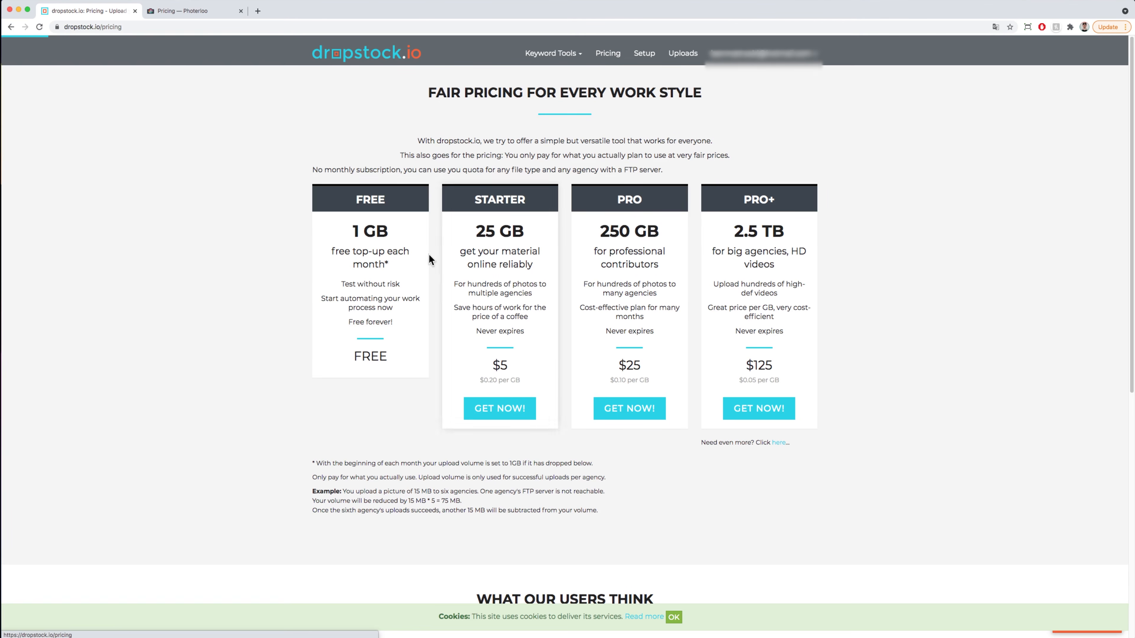
drag(334, 223, 399, 331)
click(399, 329)
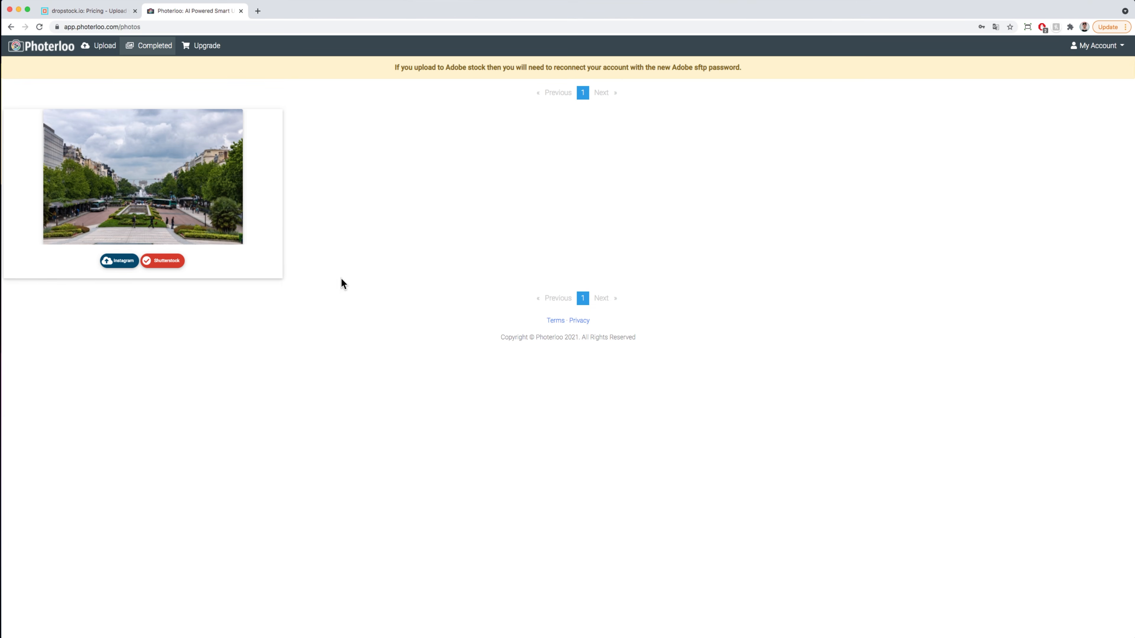
Prepare the photo's Instagram upload in Photerloo with hashtags #landscapedesign, #streetphotography_bw and #urbandecaycosmetics, reusing the suggested Paris city centre description as the post text
click(121, 267)
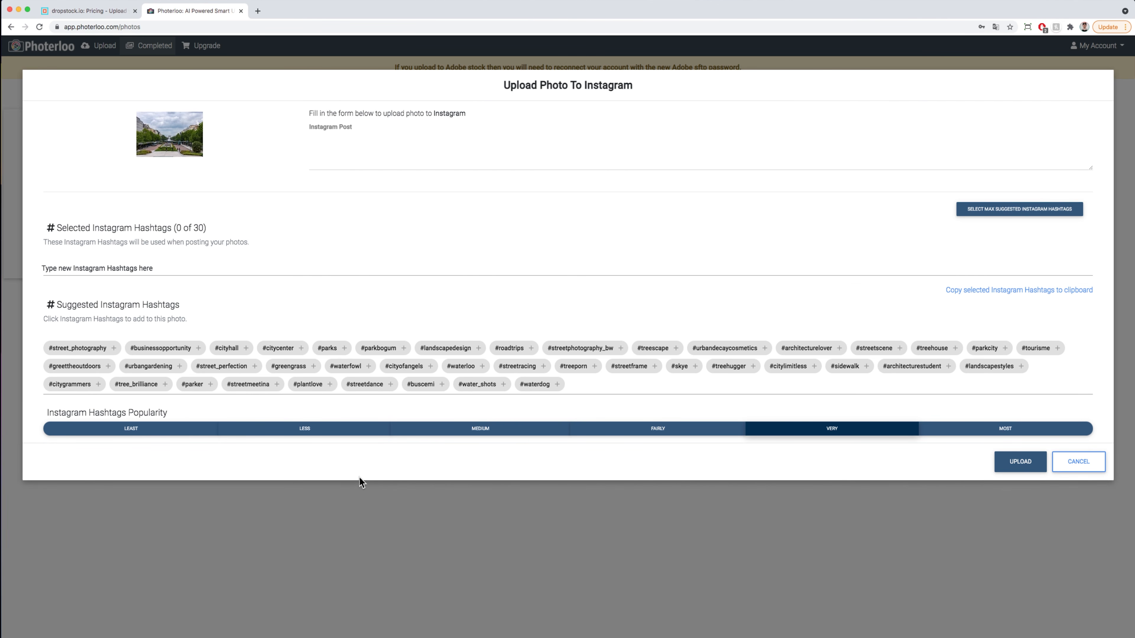
click(462, 349)
click(515, 356)
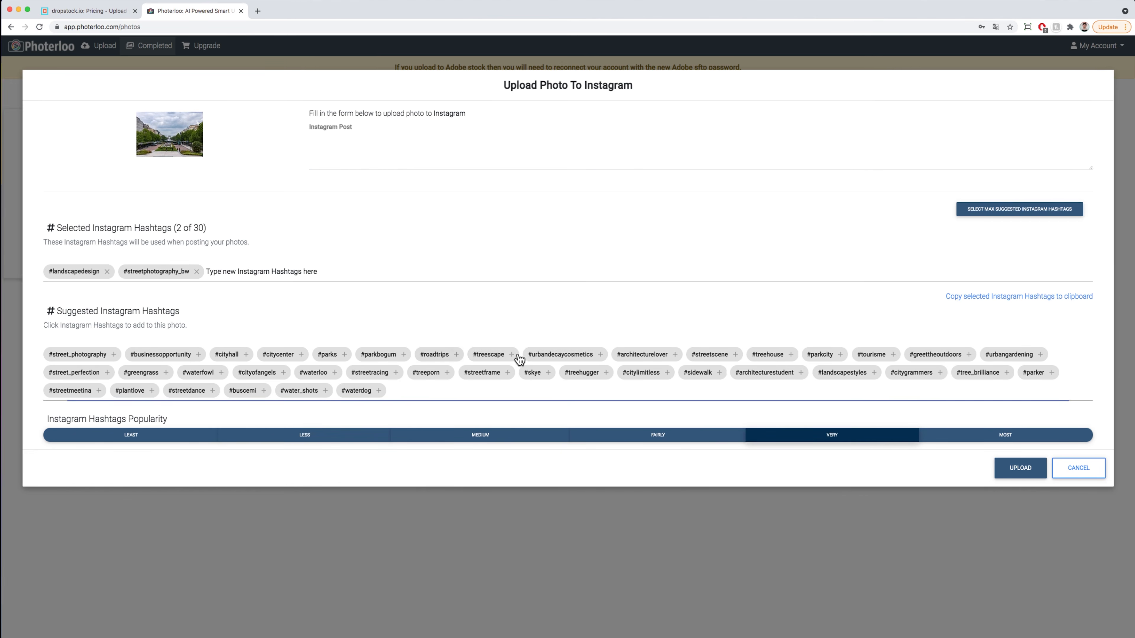
click(538, 355)
click(349, 140)
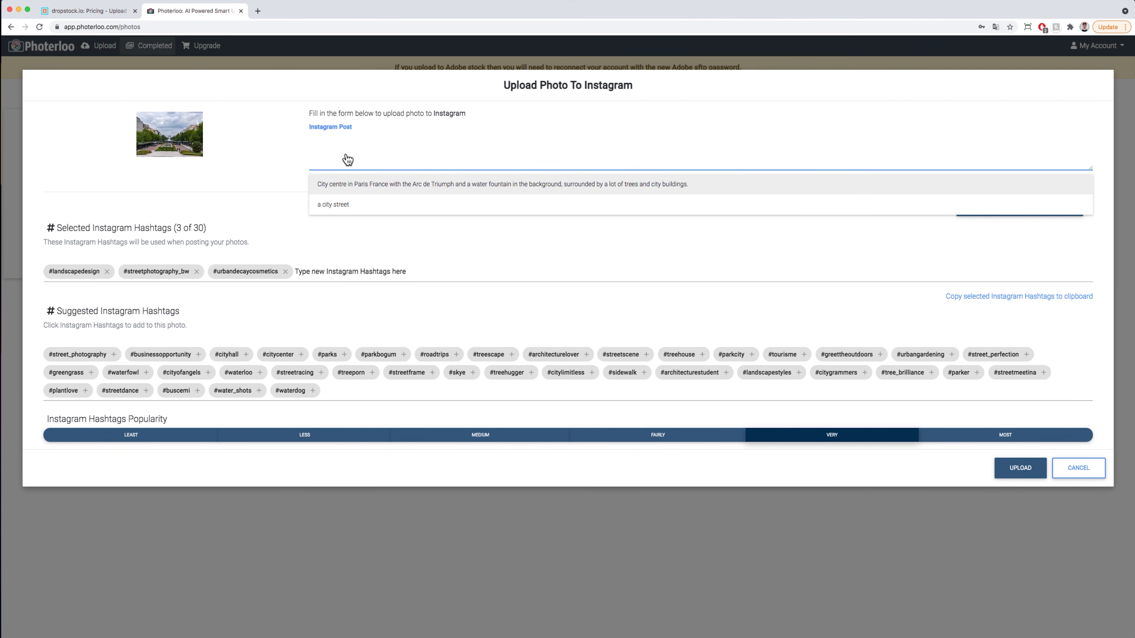
click(367, 185)
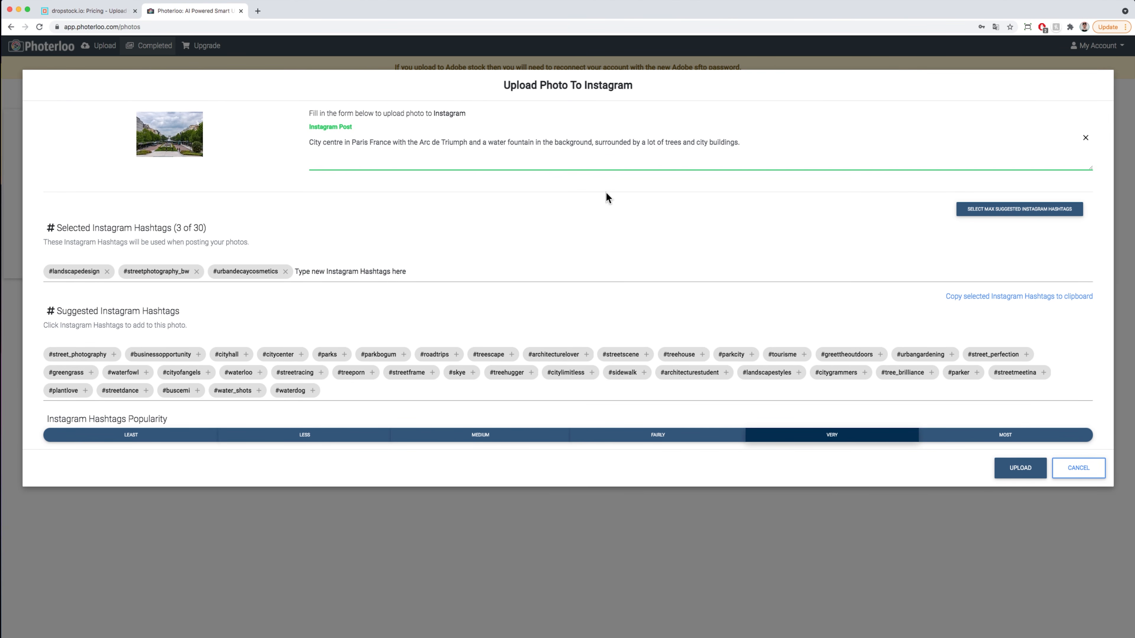